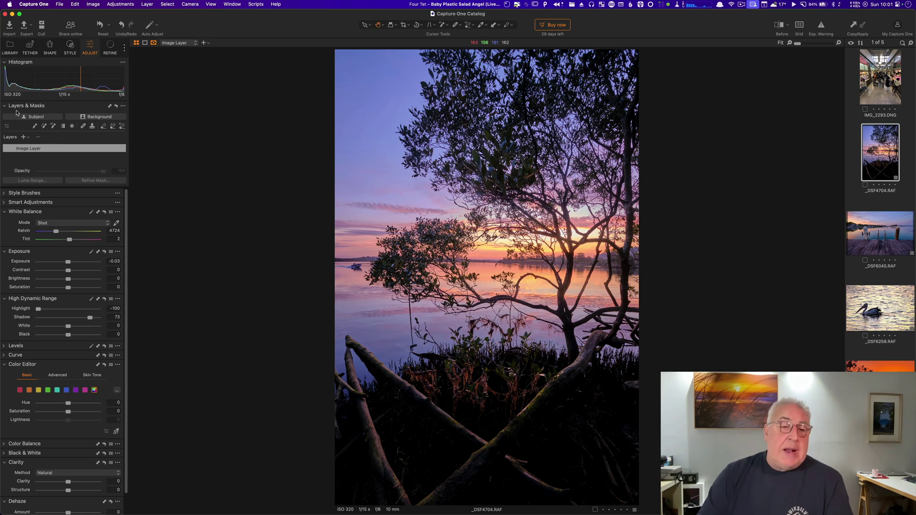
Try AI Subject and Background masks and discard both, then mask the mangrove tree with Select Object.
click(26, 117)
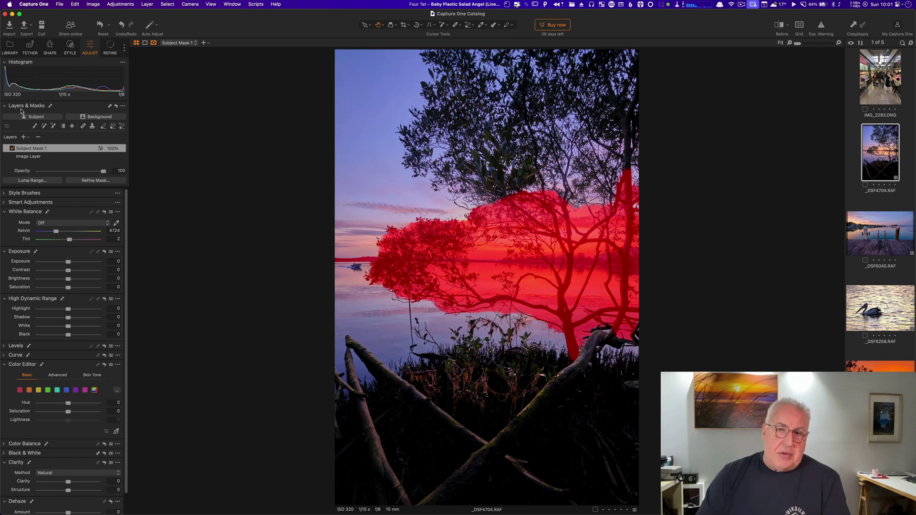
click(38, 137)
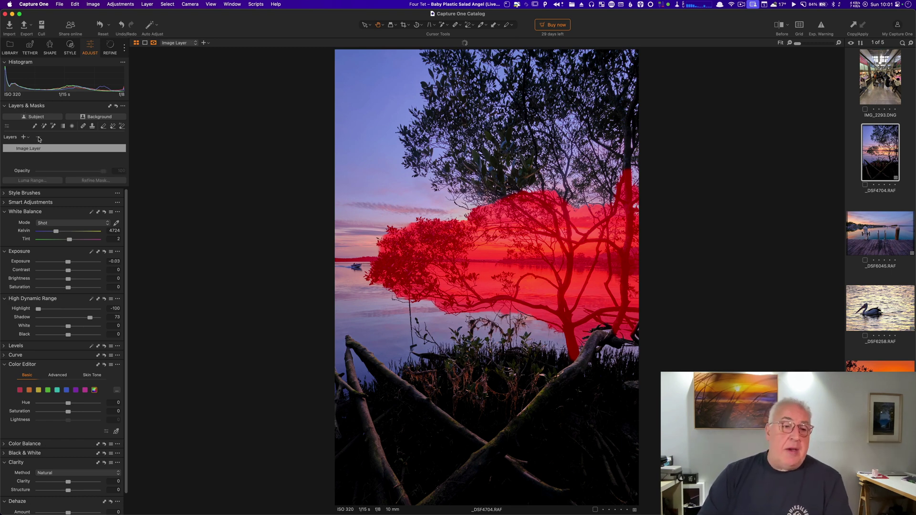
click(92, 117)
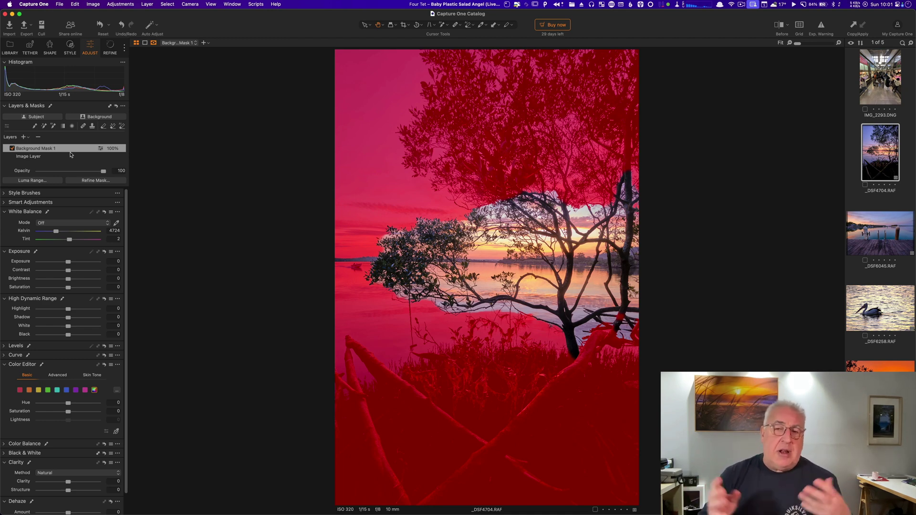
key(super+z)
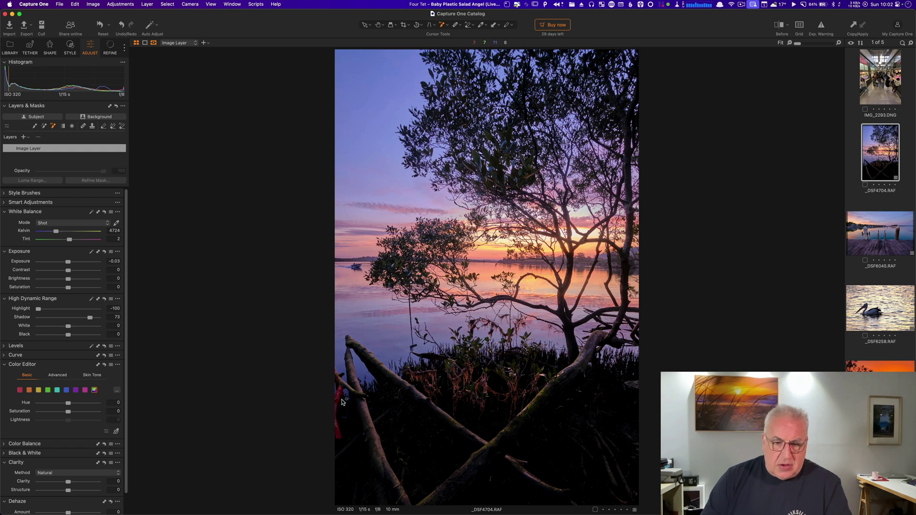
drag(347, 398, 686, 29)
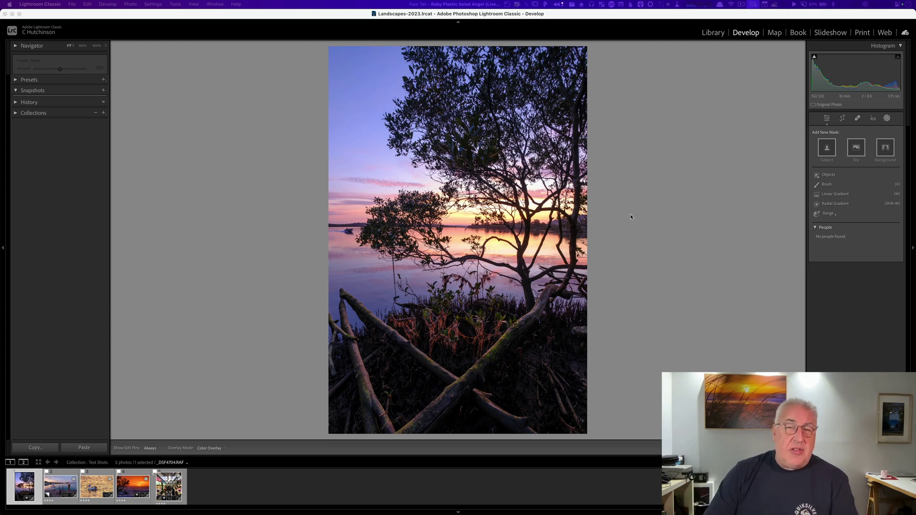
Create a Subject mask on the mangrove photo, previewing it as White on Black, then Color Overlay.
click(827, 147)
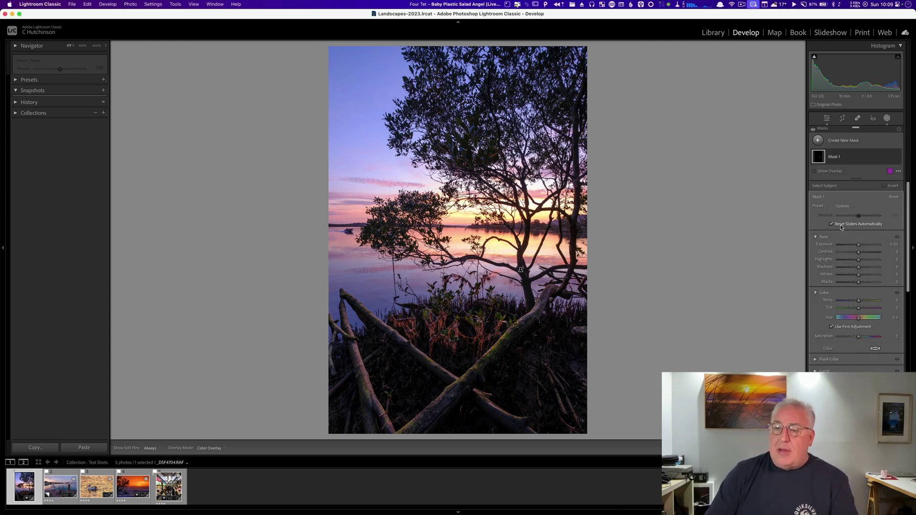
key(o)
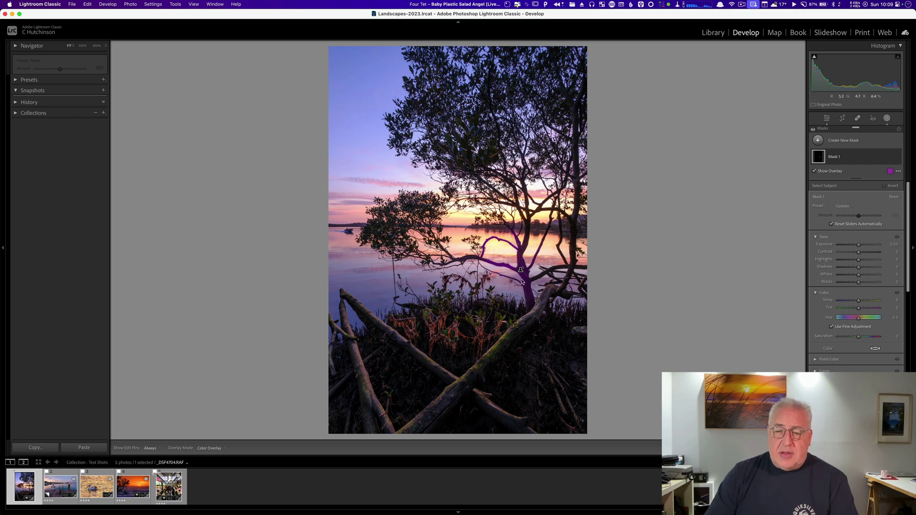
click(899, 171)
click(880, 223)
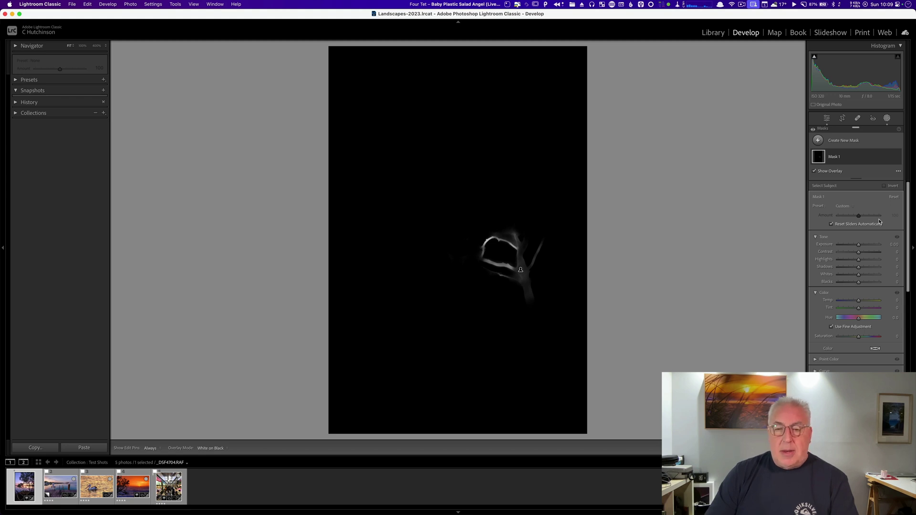
click(898, 172)
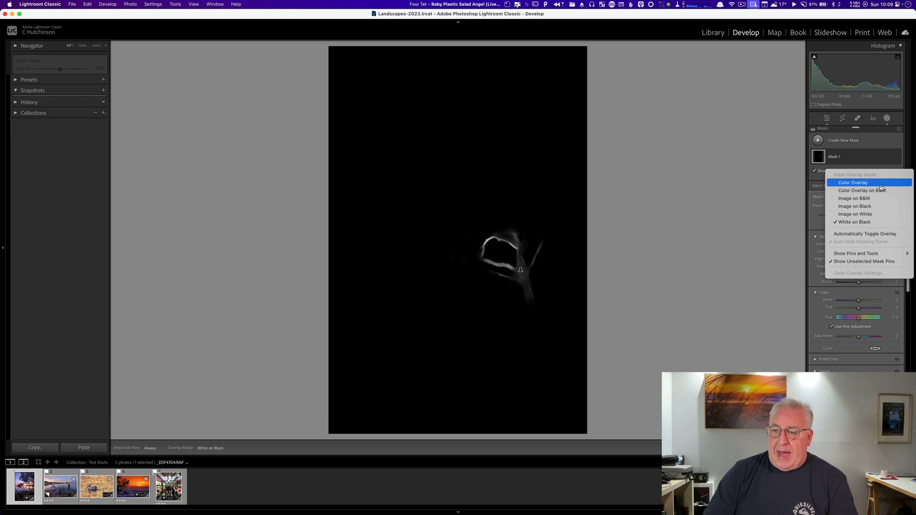
click(843, 180)
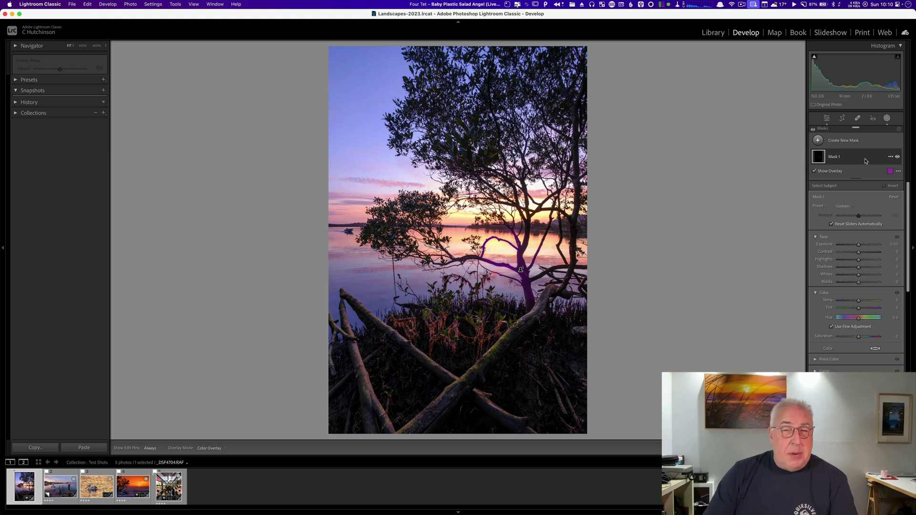
Delete all existing masks and create a Sky mask instead.
click(890, 157)
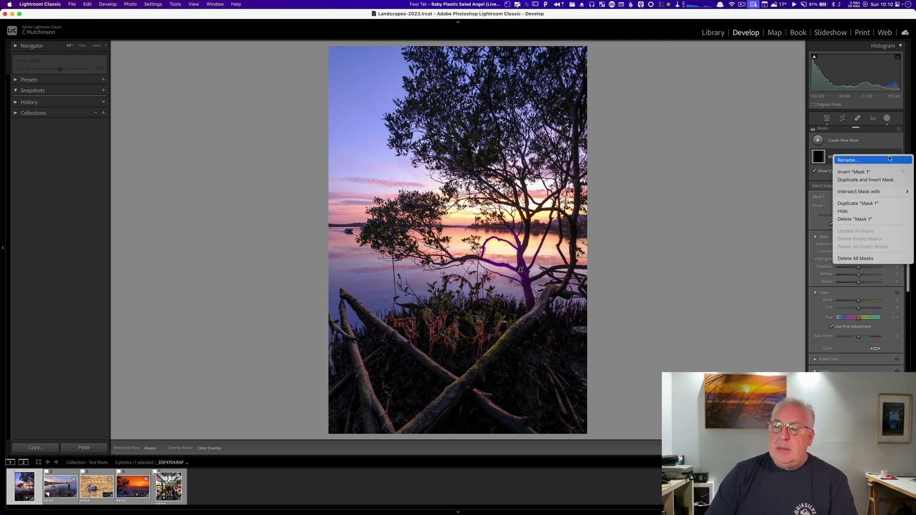
click(873, 259)
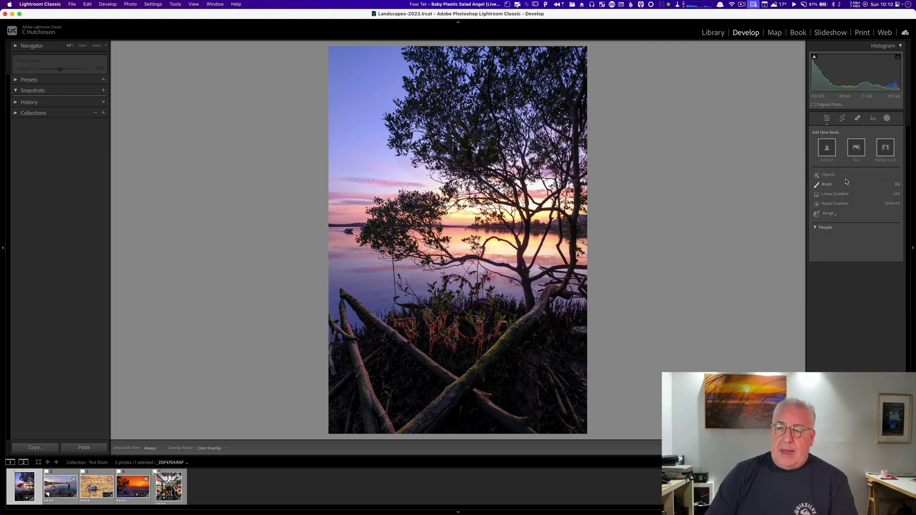
click(858, 151)
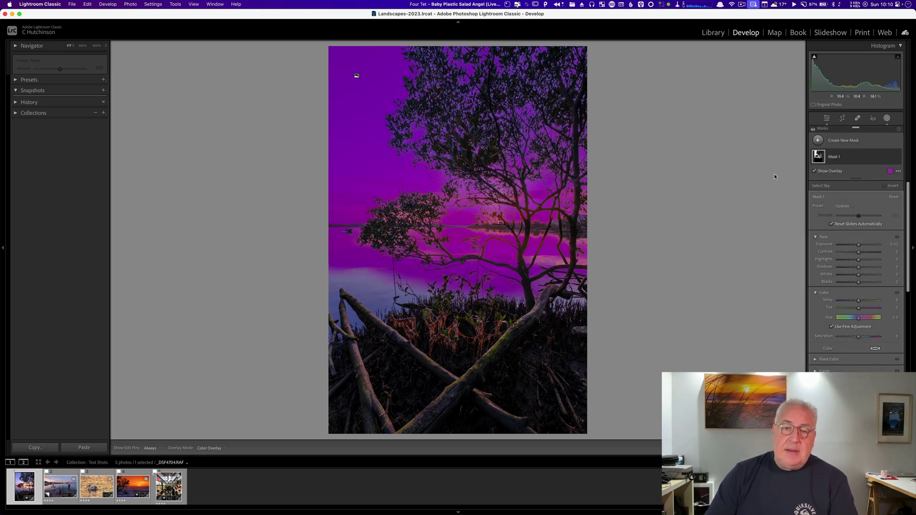
Subtract a linear gradient so only the upper sky stays masked, hide the overlay, and lower Highlights.
click(847, 157)
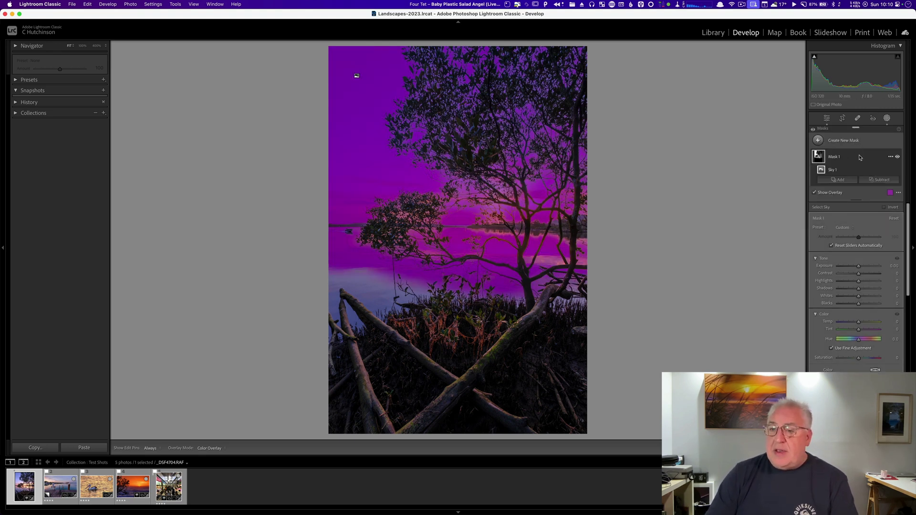
click(882, 181)
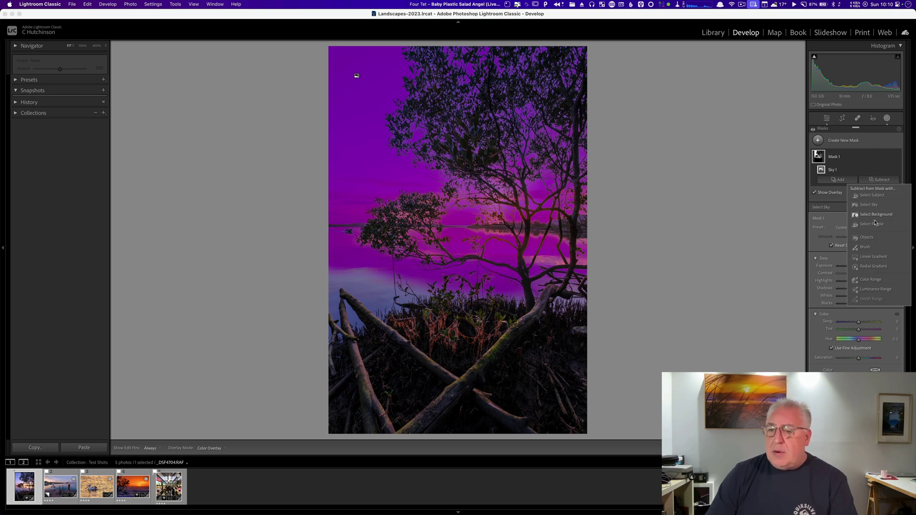
click(875, 258)
drag(461, 238, 461, 217)
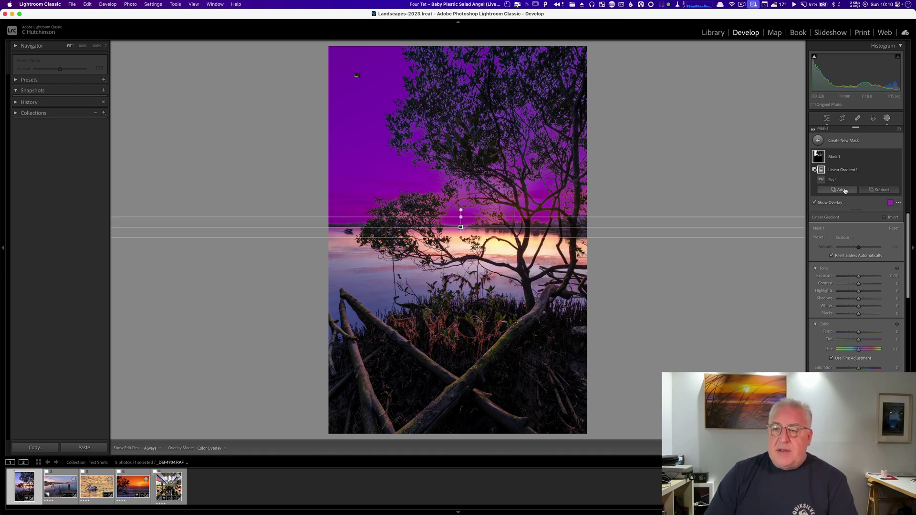
click(851, 159)
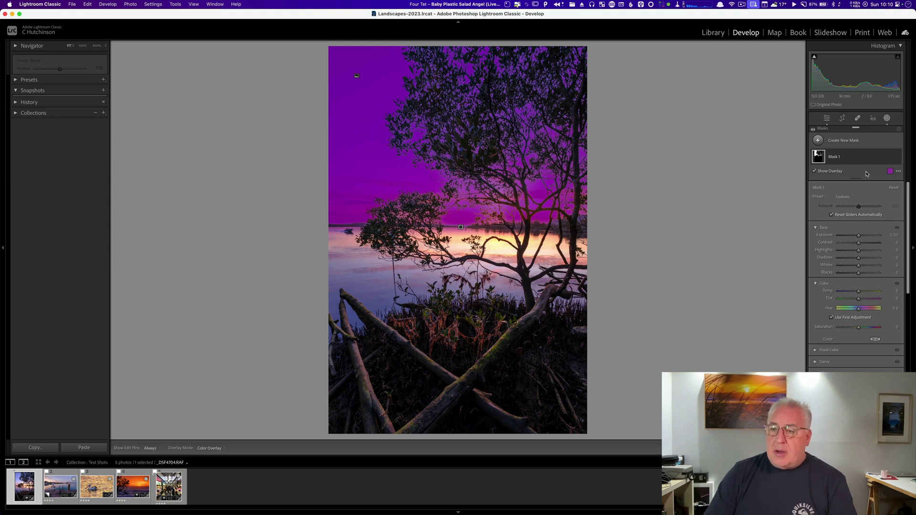
click(824, 172)
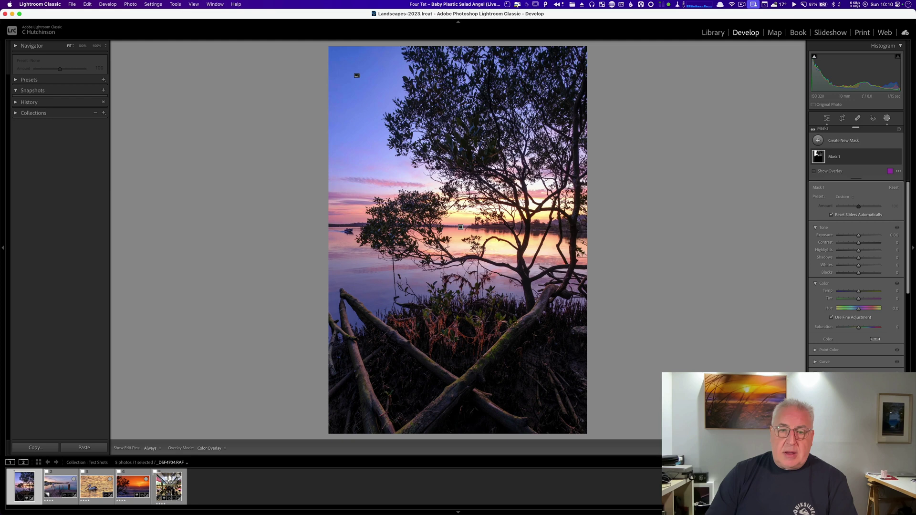
drag(858, 251, 855, 252)
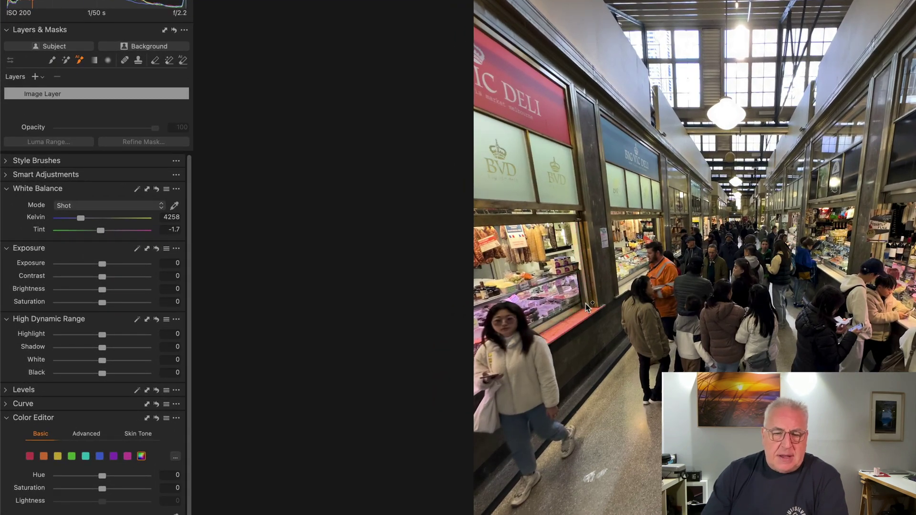
Drag an AI Select Object rectangle over the foreground woman to create Adjustment Layer 1.
drag(585, 290, 475, 514)
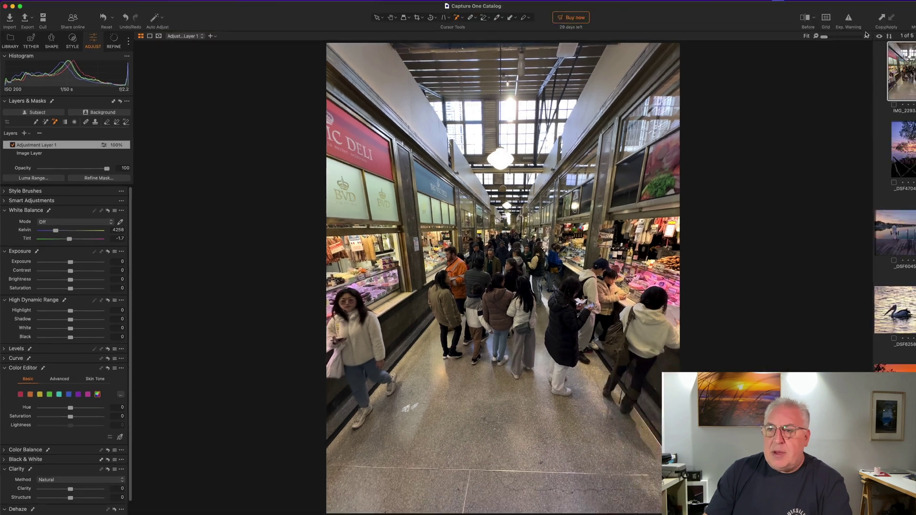
Zoom to 200%, set the mask to always show, and refine it around the woman in front.
click(866, 35)
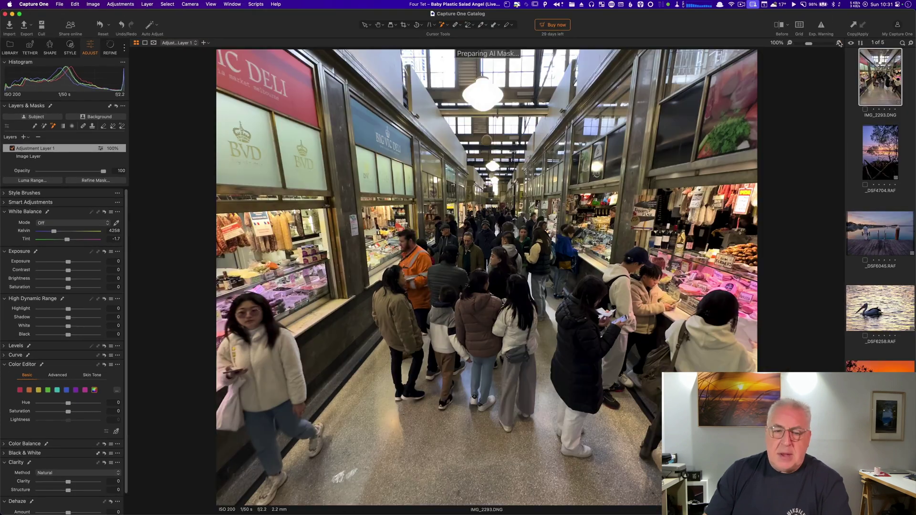
click(867, 36)
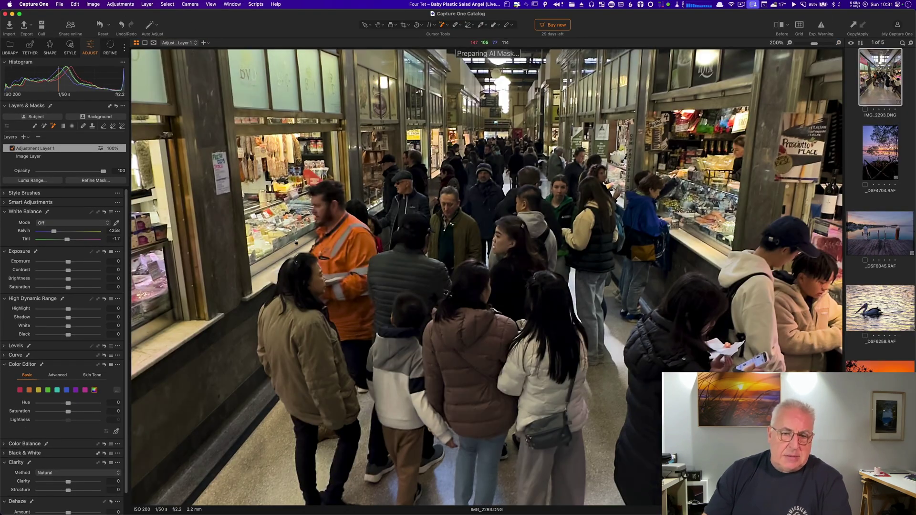
scroll(296, 242, left, 10)
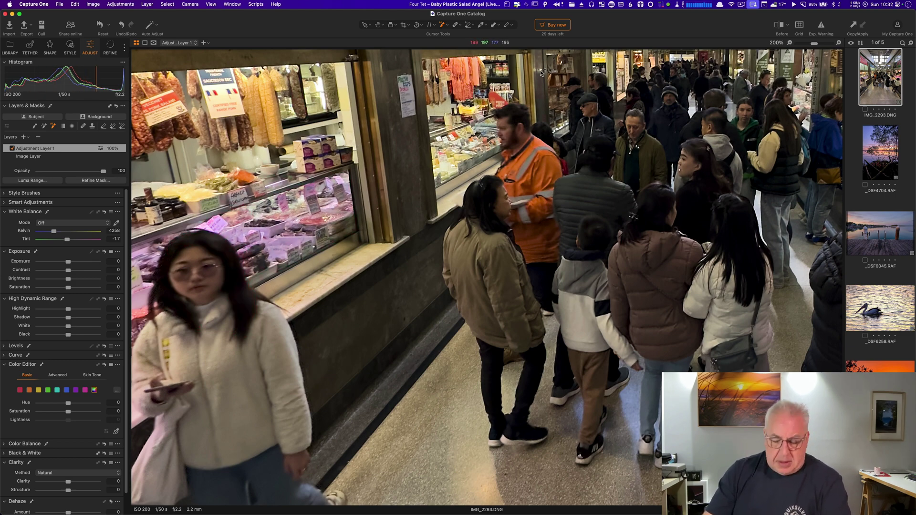
key(m)
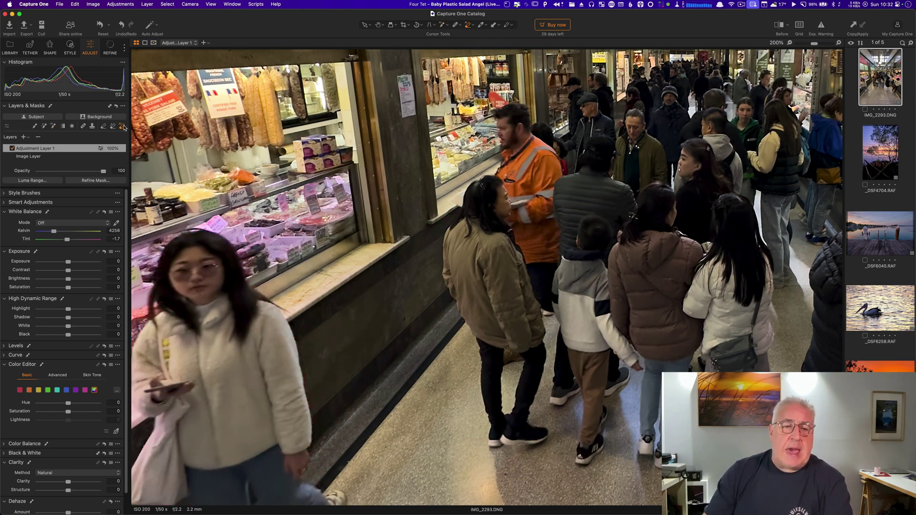
drag(219, 228, 246, 237)
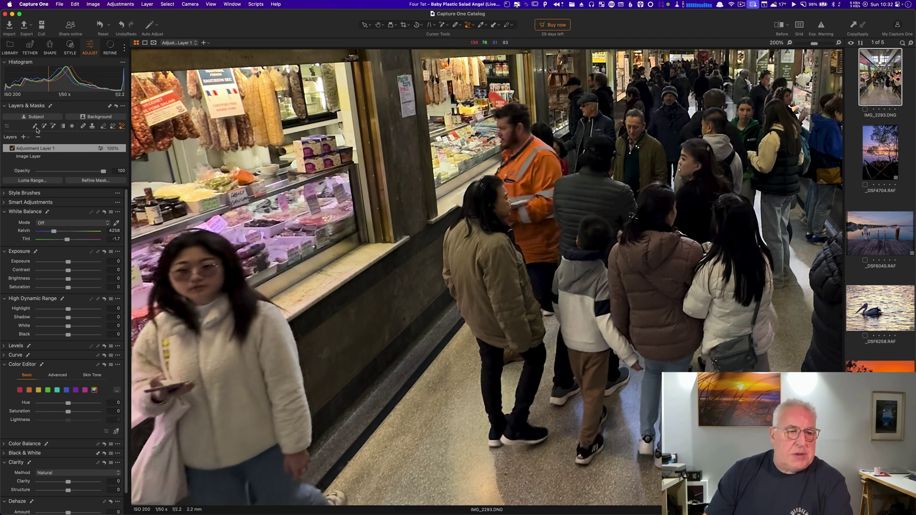
key(m)
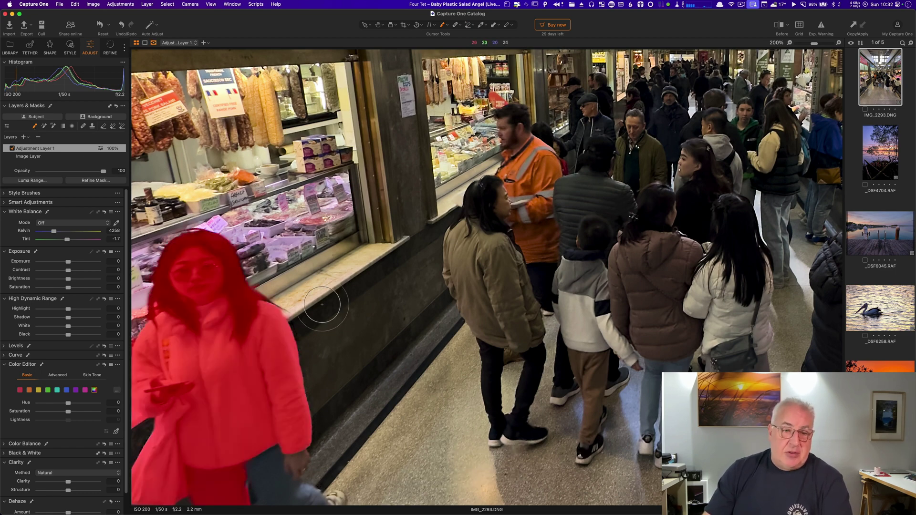
Add the woman's left shoe and grey trouser leg to the mask with the AI Brush.
scroll(363, 208, down, 5)
scroll(364, 208, down, 1)
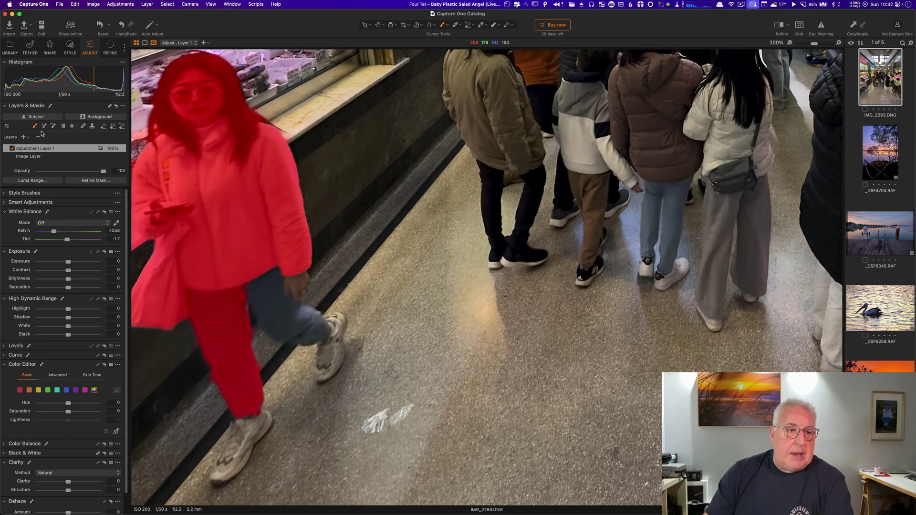
key(shift+b)
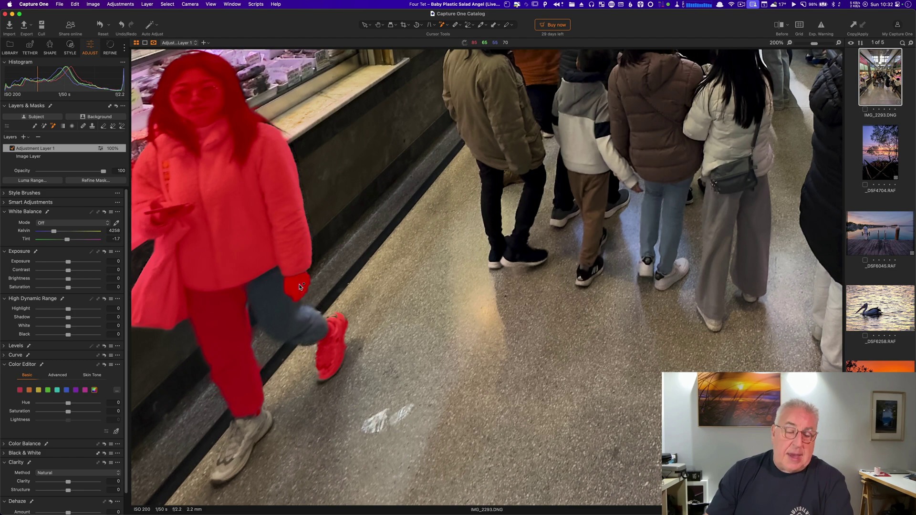
click(252, 425)
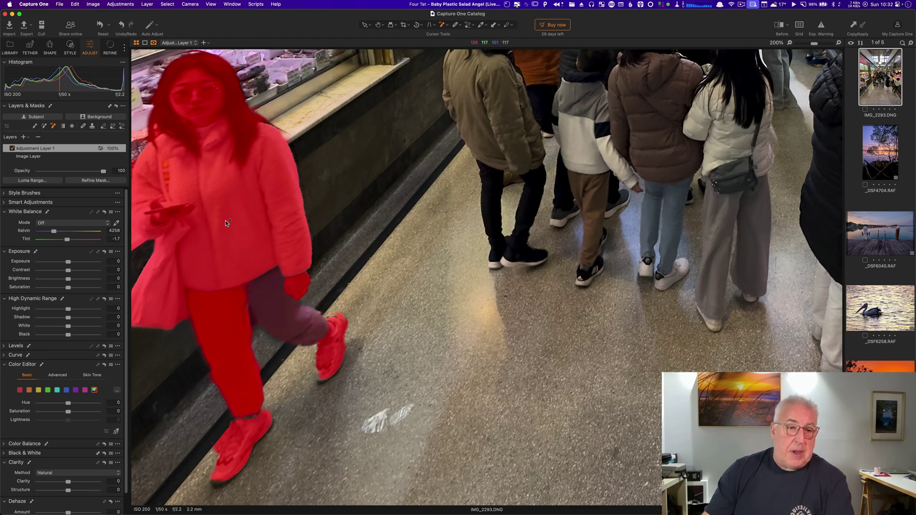
click(276, 301)
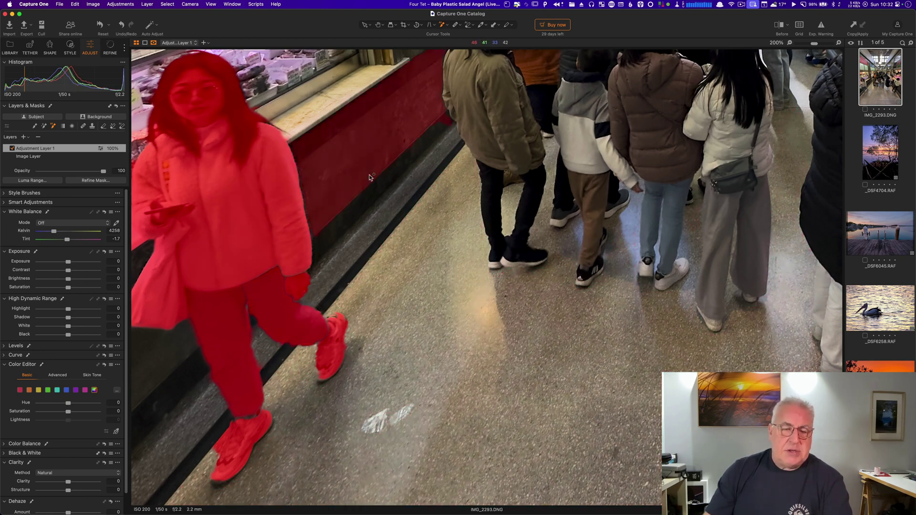
click(34, 126)
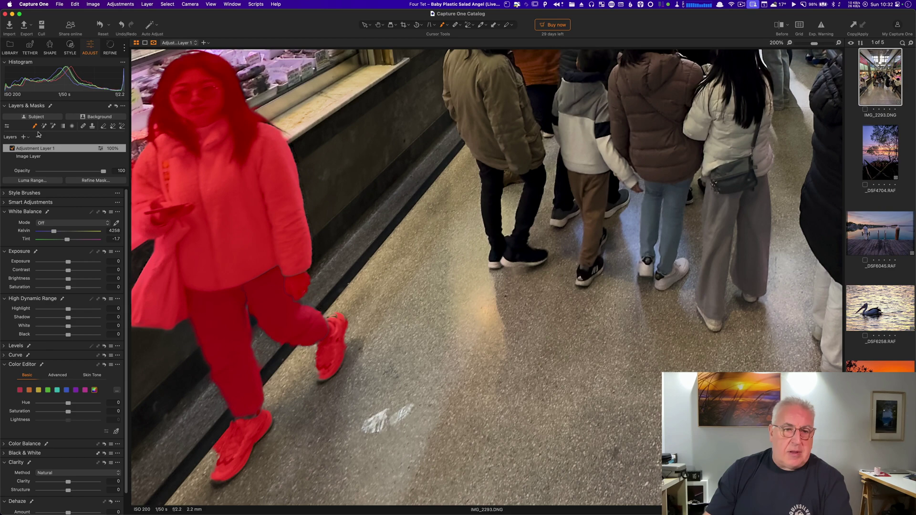
scroll(358, 224, up, 3)
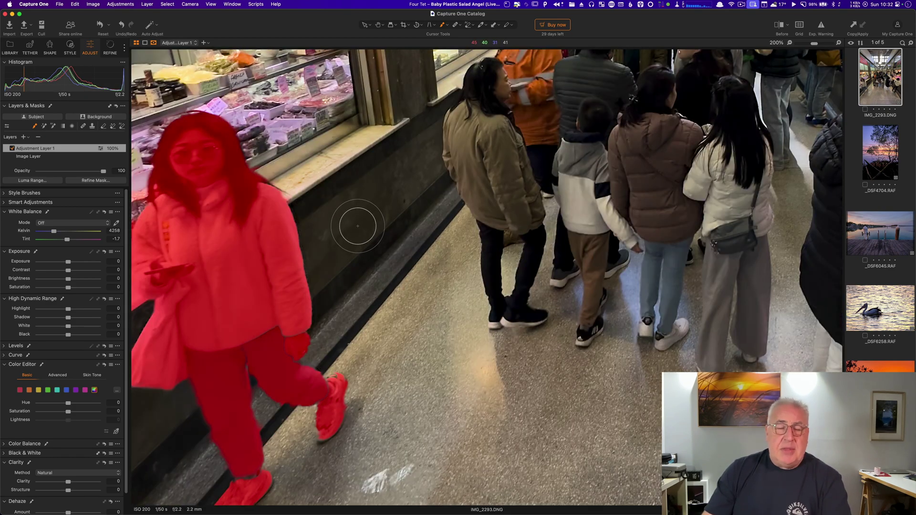
scroll(358, 226, down, 1)
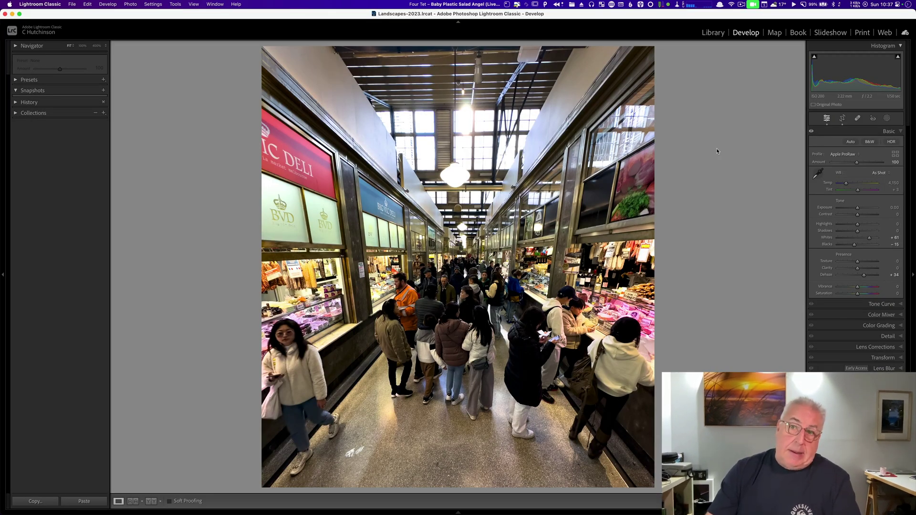
Create a Select People mask of Person 1, the woman walking in the lower-left foreground.
click(887, 118)
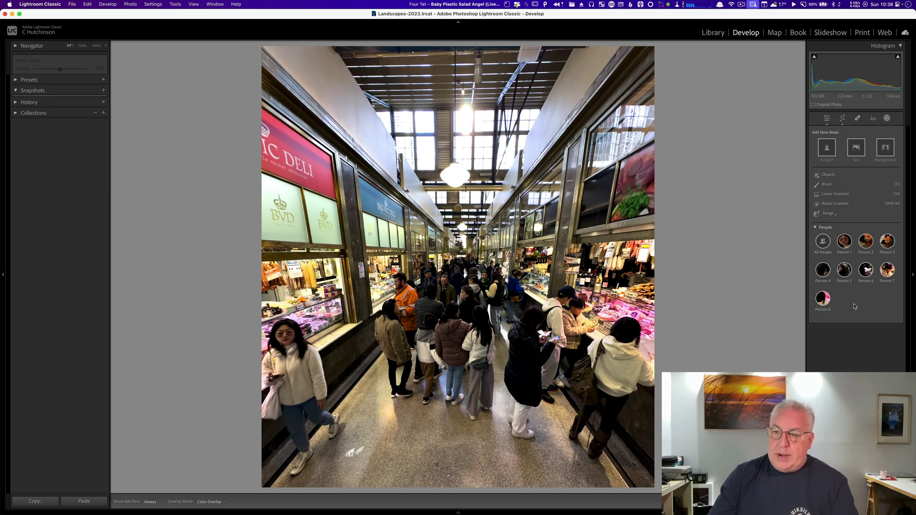
mouse_move(849, 243)
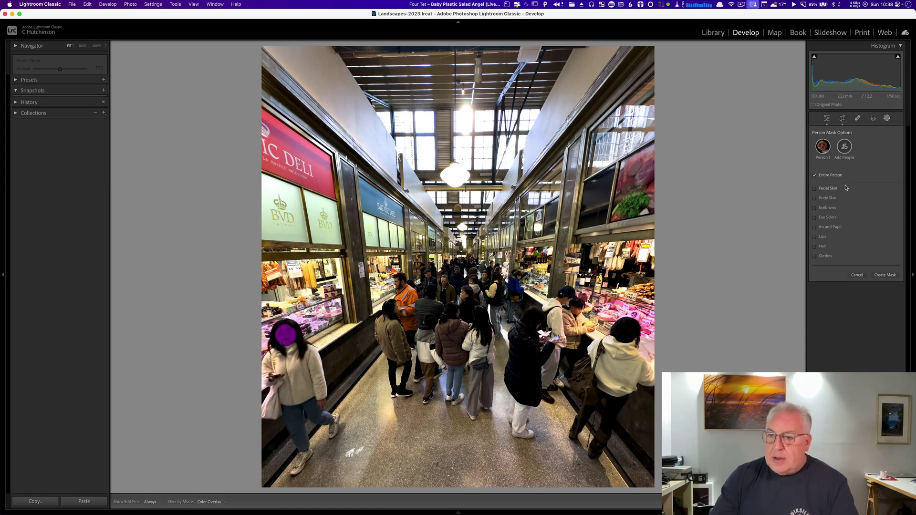
click(885, 276)
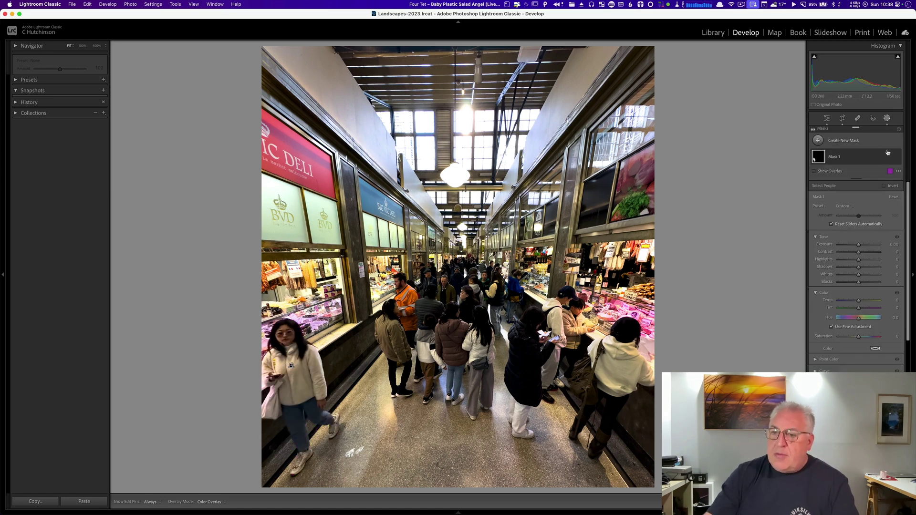
Show the mask overlay and inspect the woman's mask at 400% from her body down to her feet.
click(828, 172)
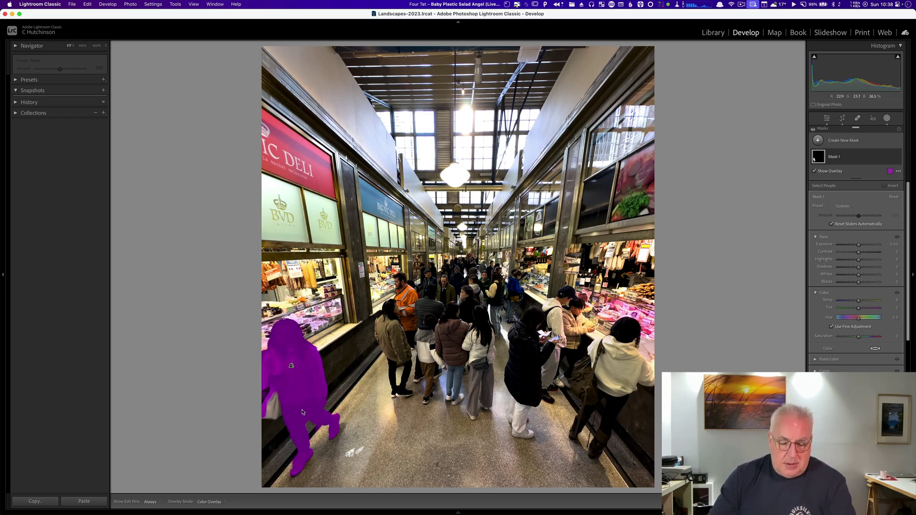
key(z)
drag(286, 398, 462, 411)
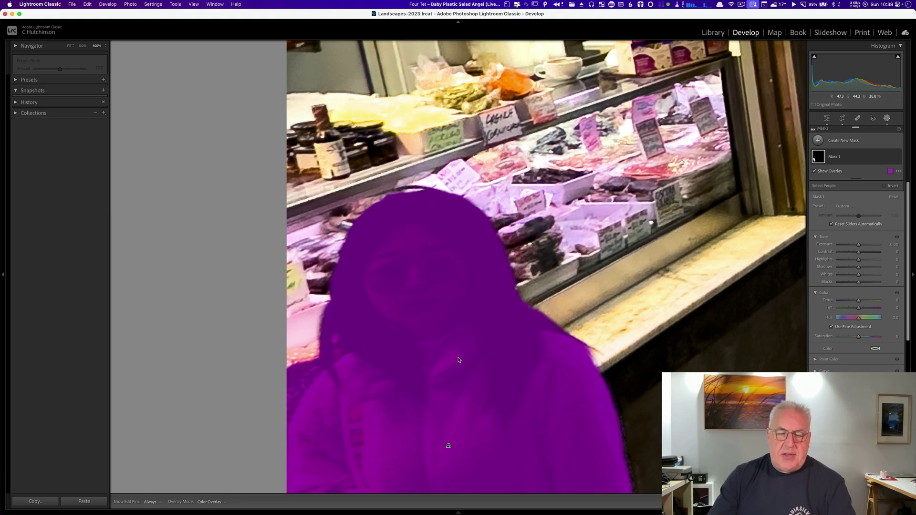
drag(458, 360, 519, 193)
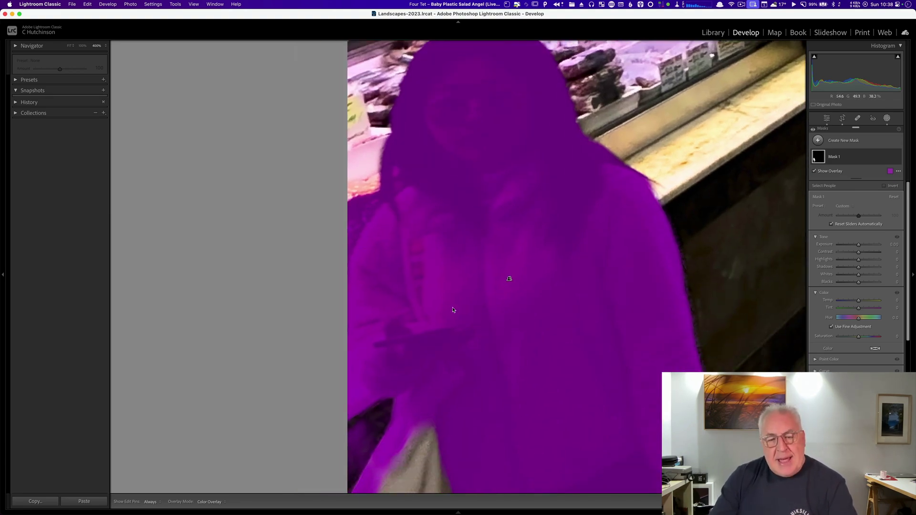
drag(452, 310, 457, 205)
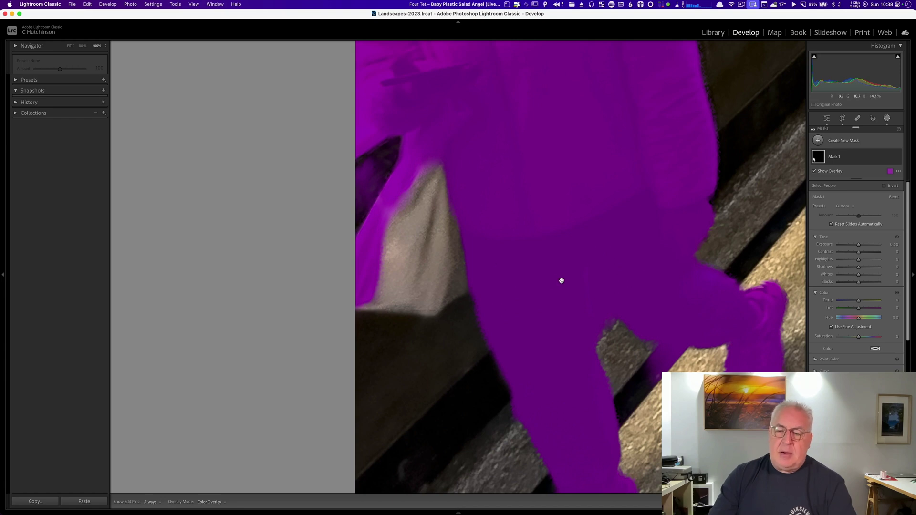
drag(562, 280, 413, 199)
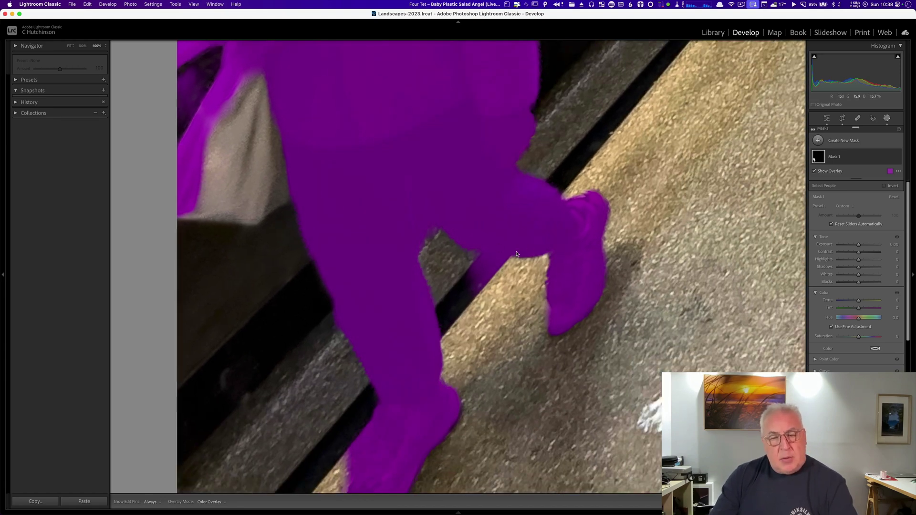
drag(364, 463, 366, 325)
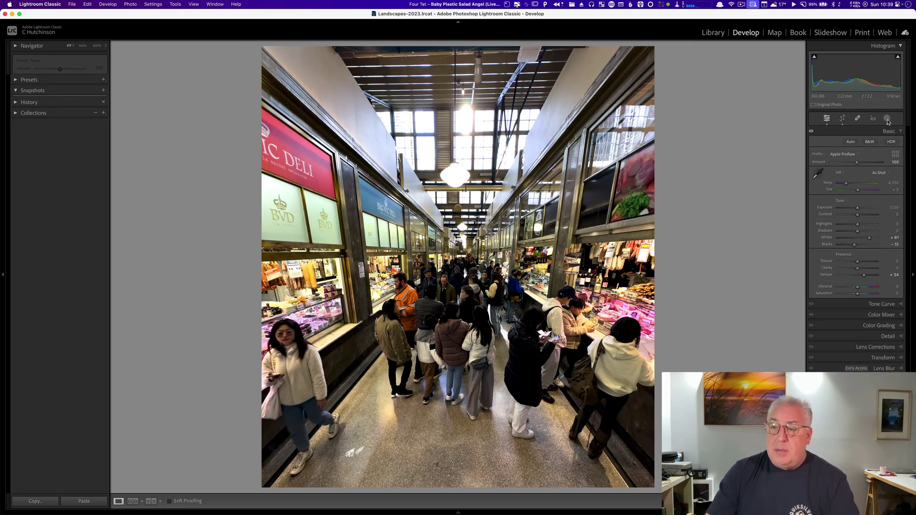
Start another mask via Create New Mask > Select People.
click(887, 120)
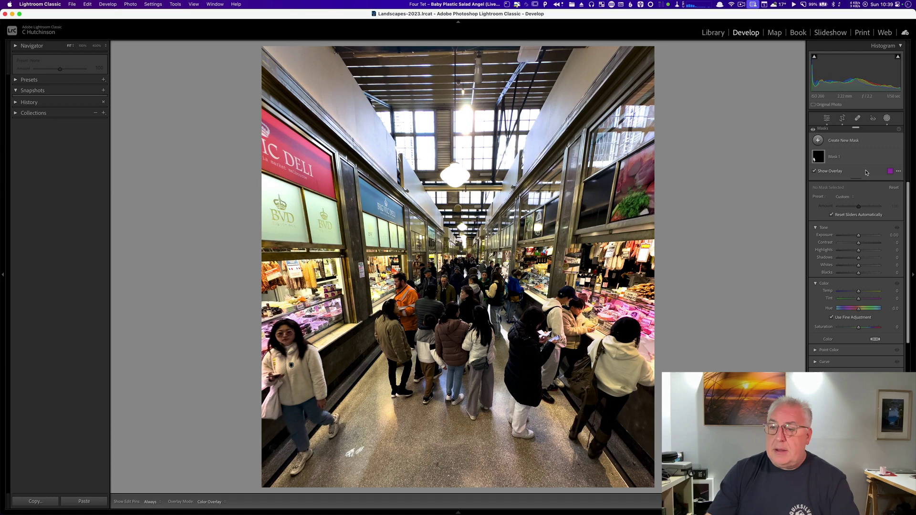
click(839, 142)
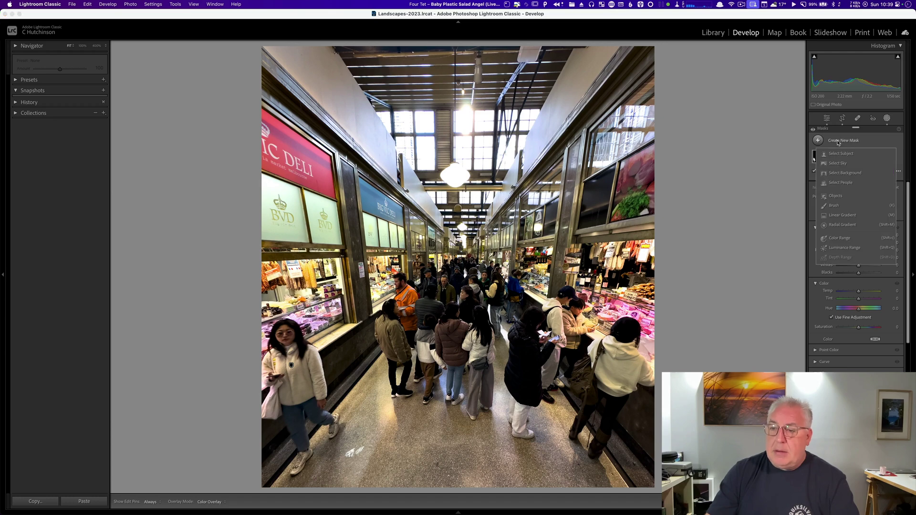
click(843, 184)
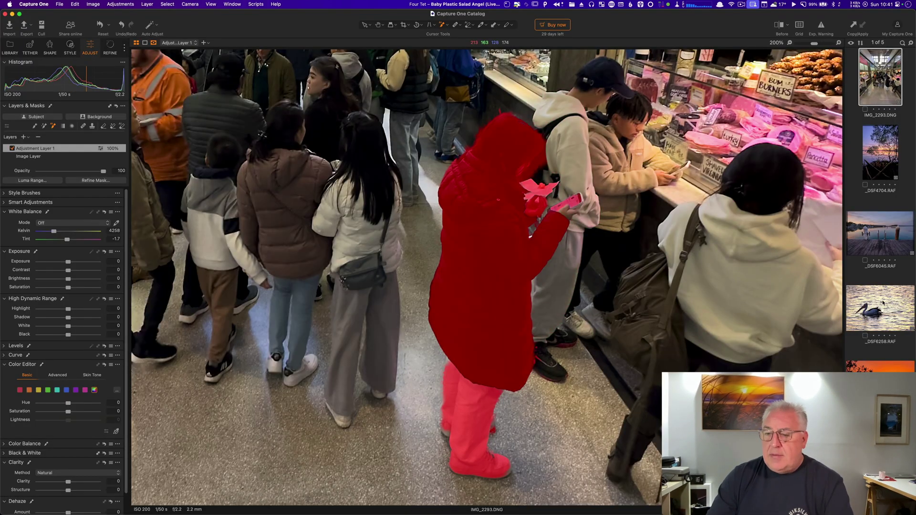
Open _DSF6258.RAF at Fit view and create a Subject mask covering the pelican.
click(884, 303)
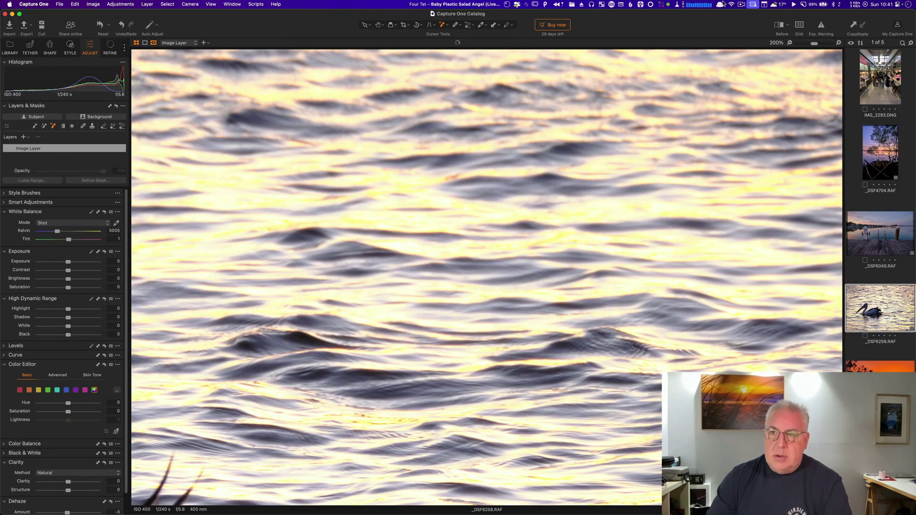
click(791, 42)
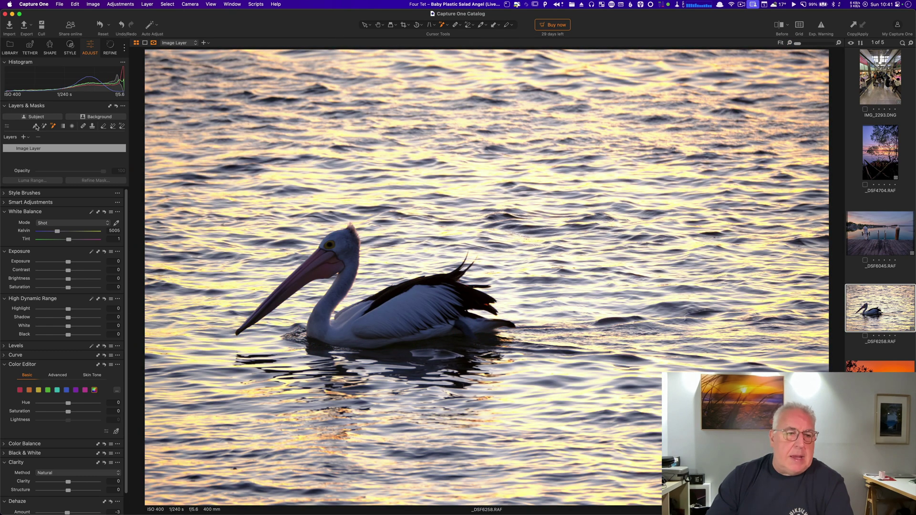
click(36, 127)
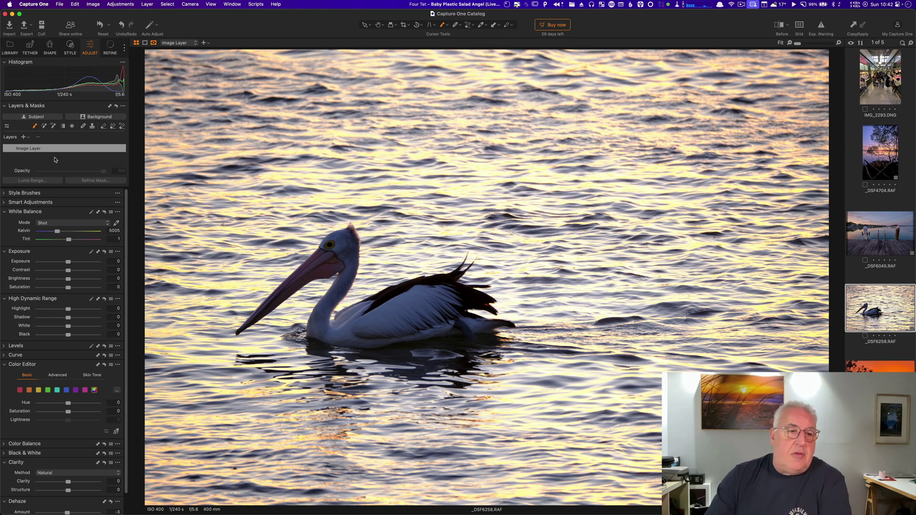
click(44, 117)
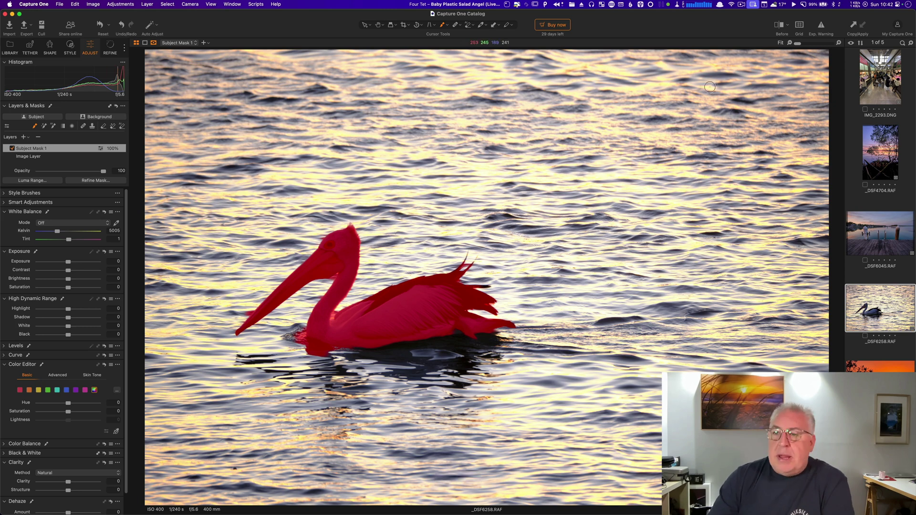
At 200% zoom, add the pelican's beak to its subject mask with the AI Brush, then return to Fit.
click(838, 43)
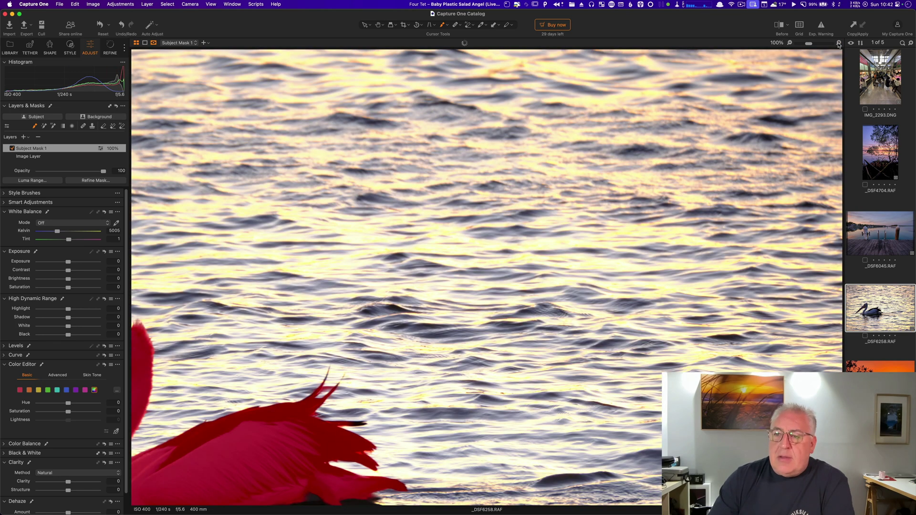
click(839, 43)
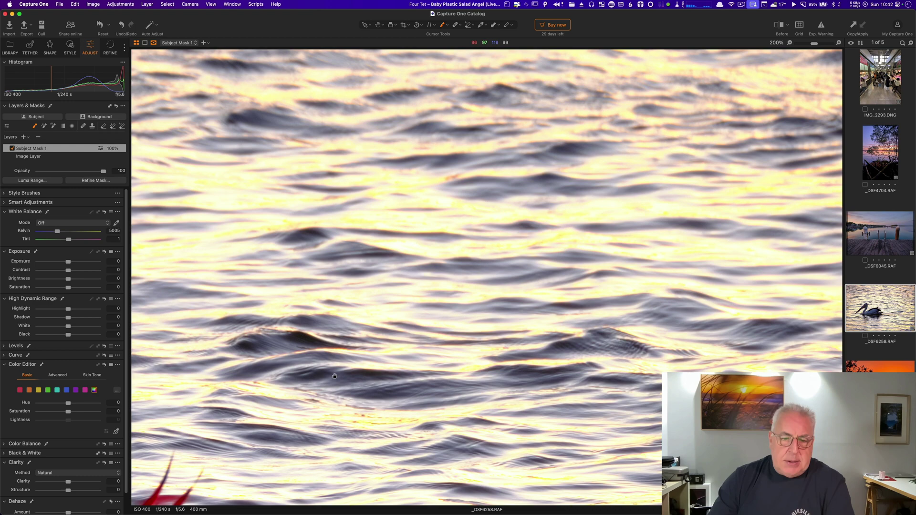
scroll(416, 336, left, 15)
scroll(574, 270, left, 5)
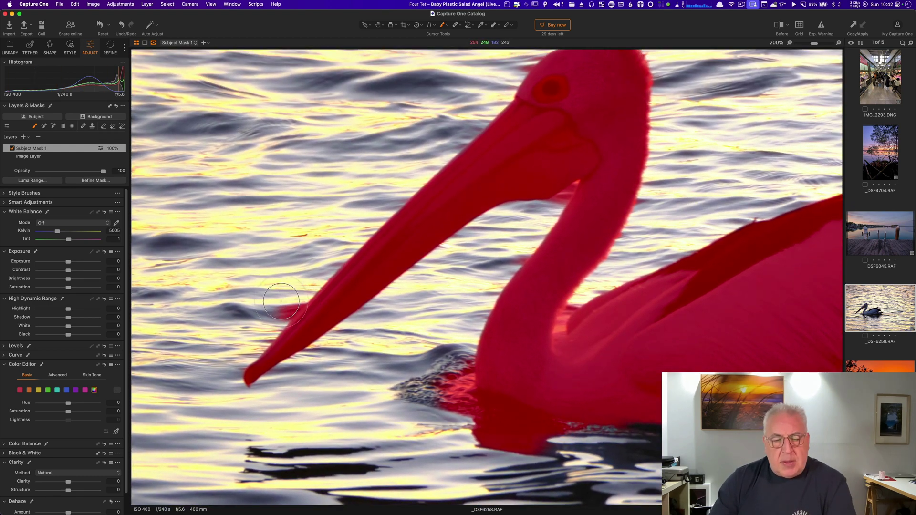
scroll(611, 338, right, 5)
scroll(612, 339, right, 20)
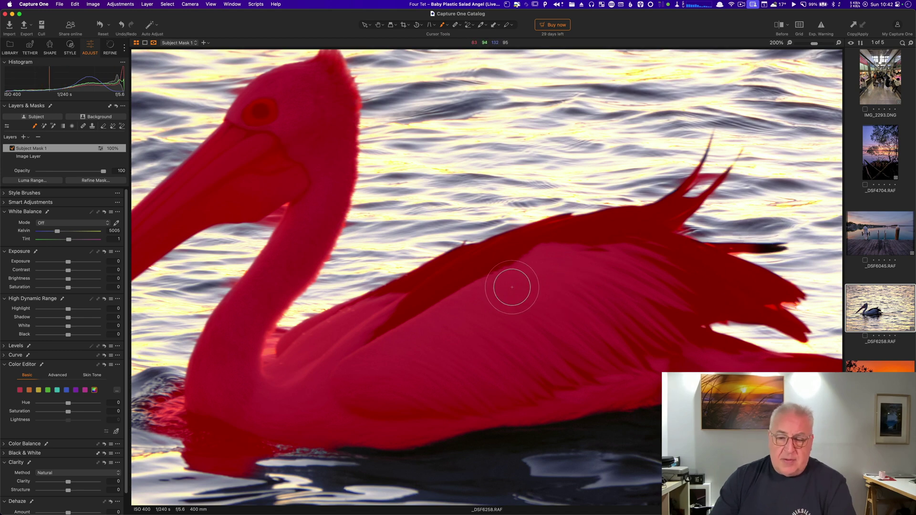
scroll(380, 320, left, 10)
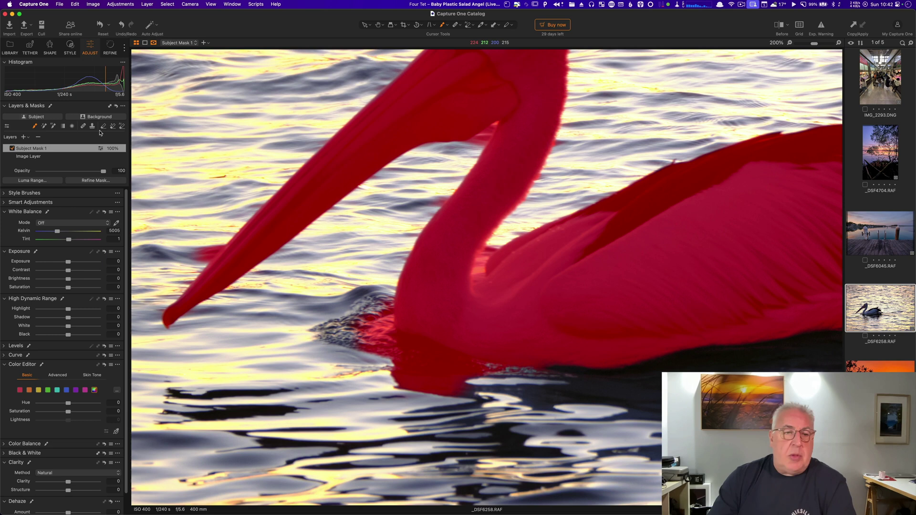
click(123, 127)
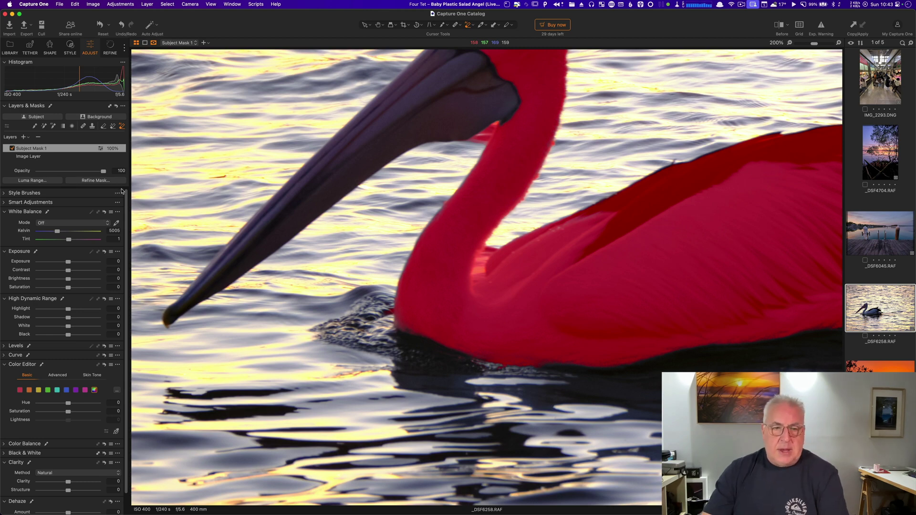
click(258, 253)
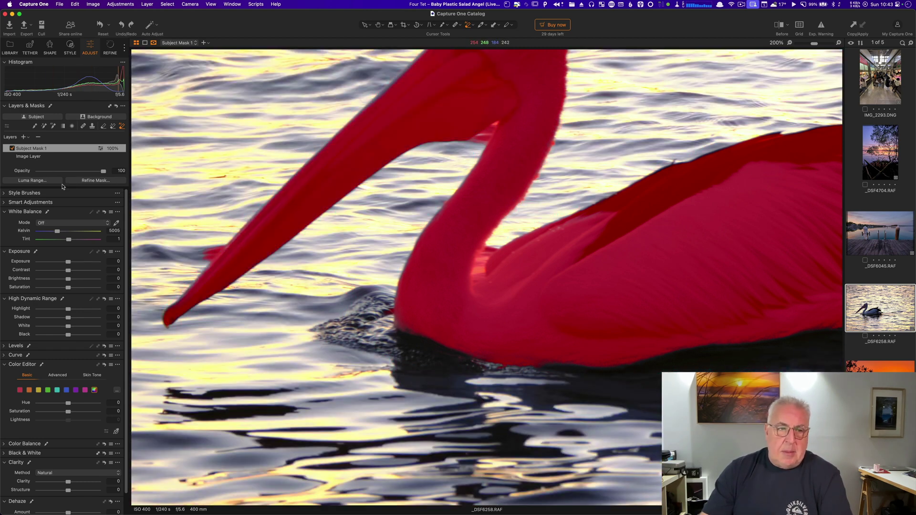
drag(730, 231, 268, 249)
key(b)
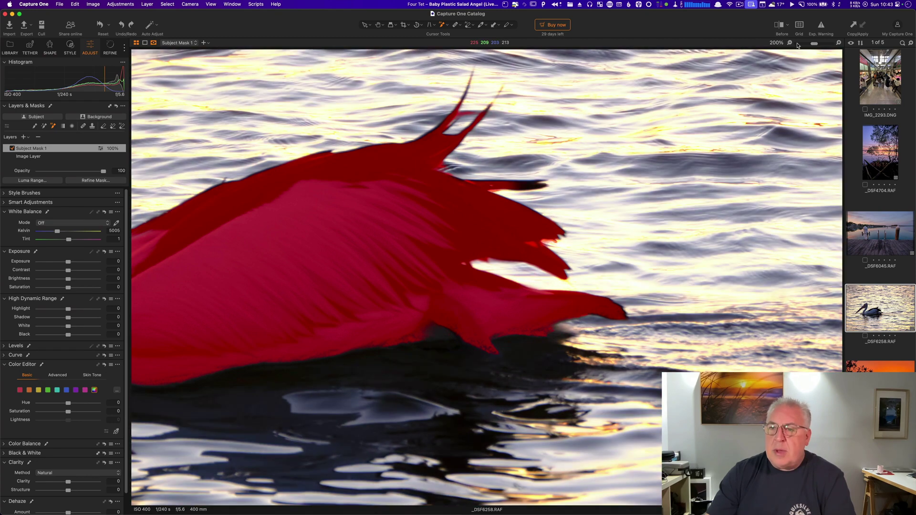
click(790, 43)
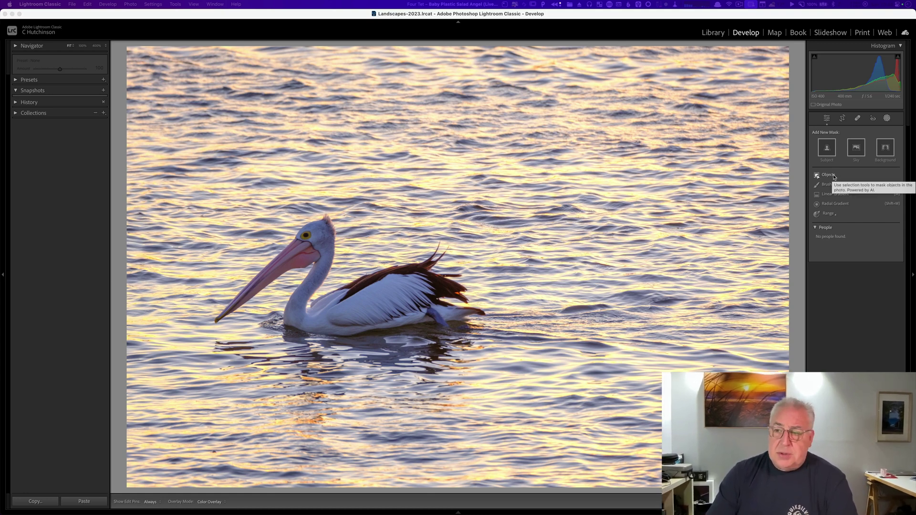
Create a Select Subject mask covering the whole pelican swimming on the water.
click(827, 148)
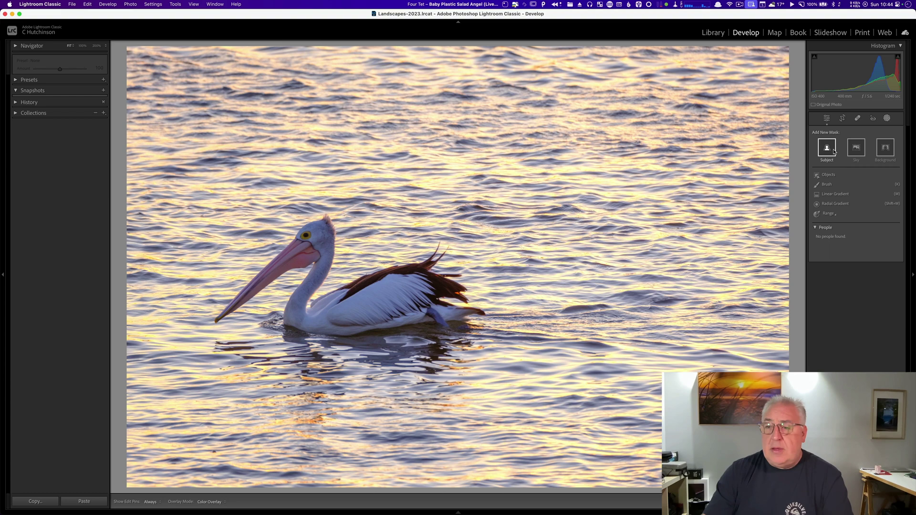
click(831, 150)
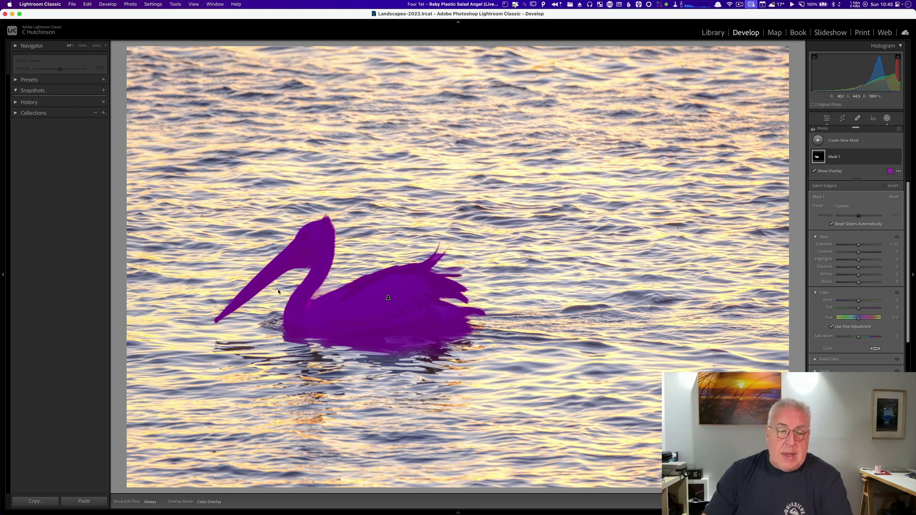
Zoom in on the pelican's beak, neck and body, then bring up Mask 1's Subtract choices.
click(252, 289)
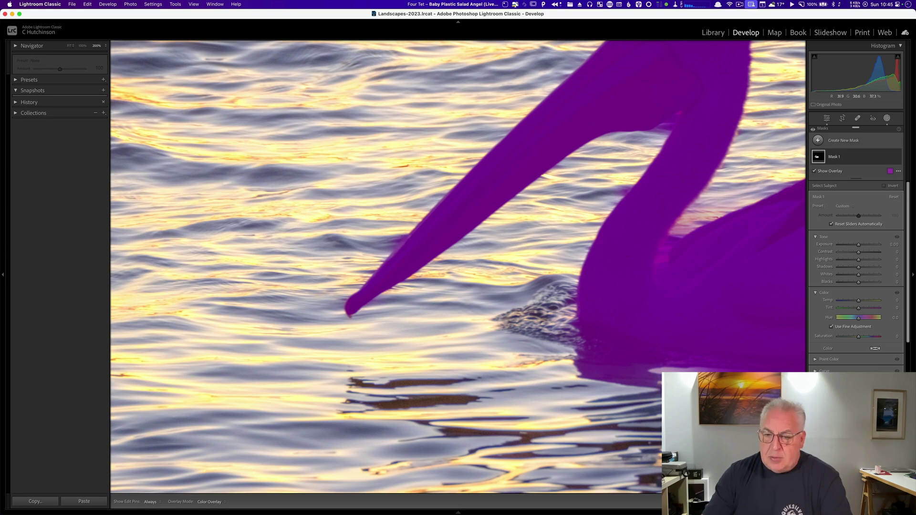
drag(560, 358, 293, 329)
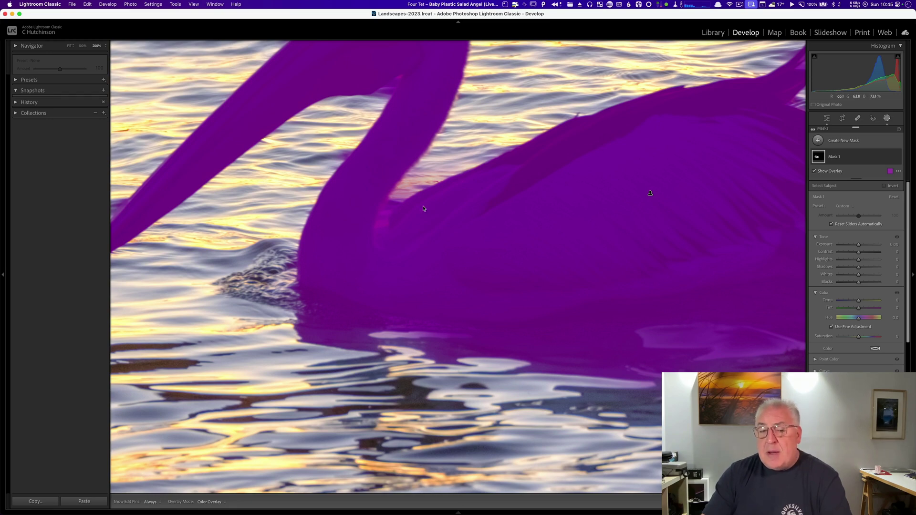
drag(593, 231, 173, 255)
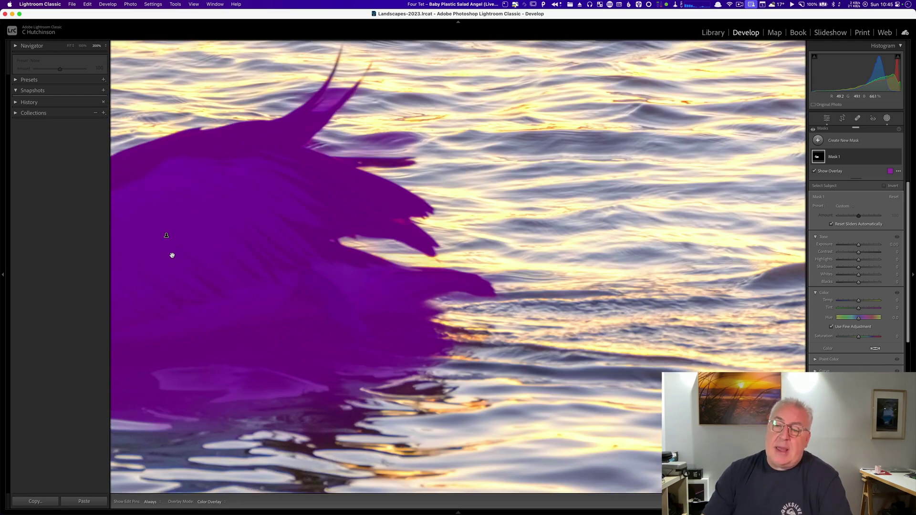
scroll(482, 290, left, 10)
scroll(482, 289, down, 2)
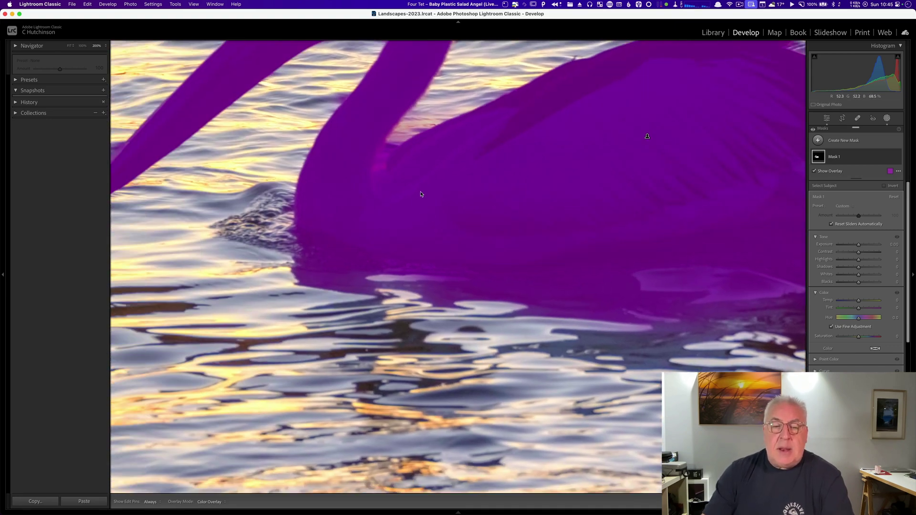
click(872, 160)
click(879, 180)
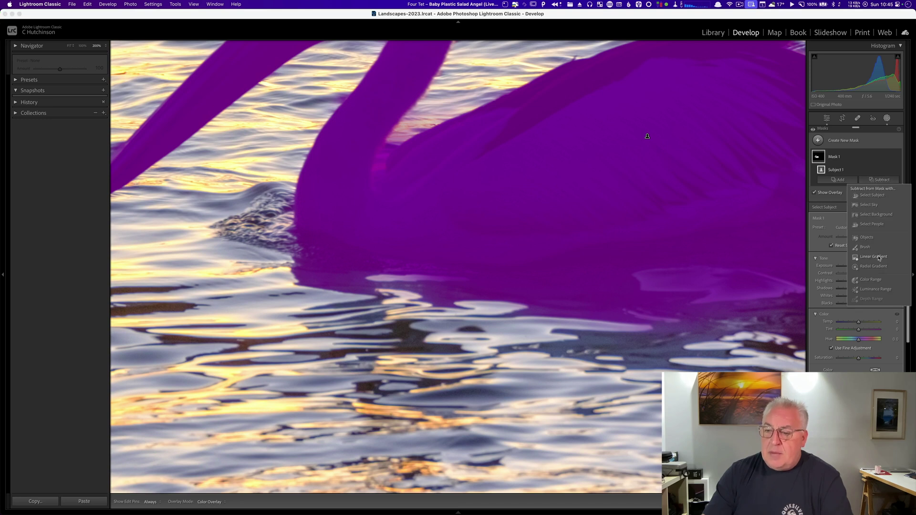
Brush away the water along Mask 1's lower edge, shrinking the brush near the neck.
click(865, 246)
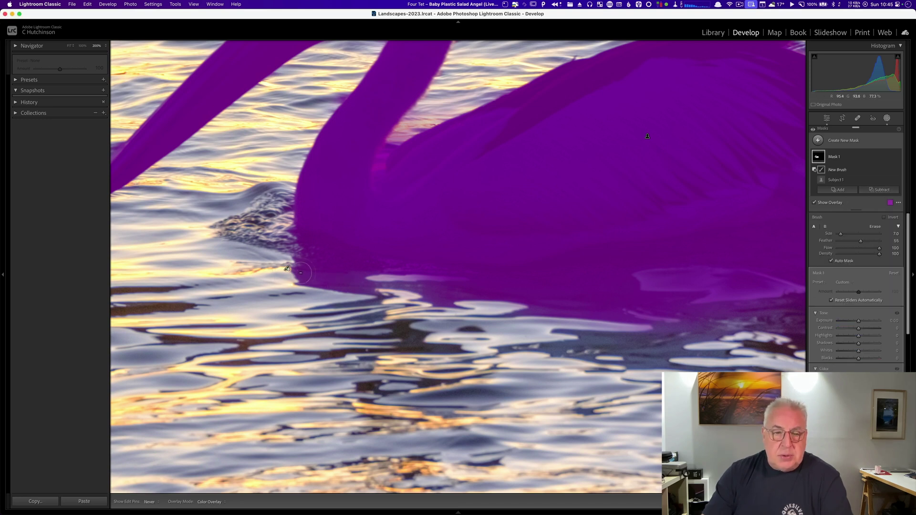
mouse_move(286, 268)
mouse_down()
mouse_move(268, 261)
mouse_move(400, 282)
mouse_move(356, 287)
mouse_move(696, 329)
mouse_up()
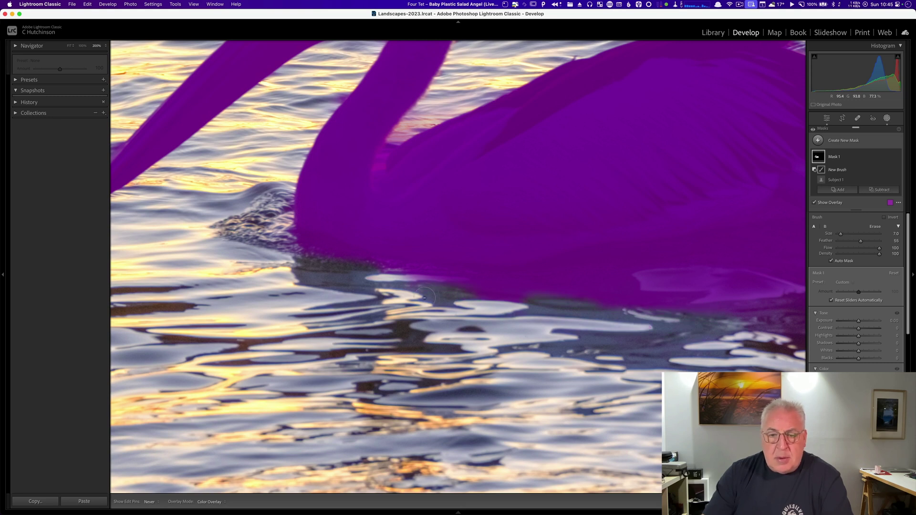
key(h)
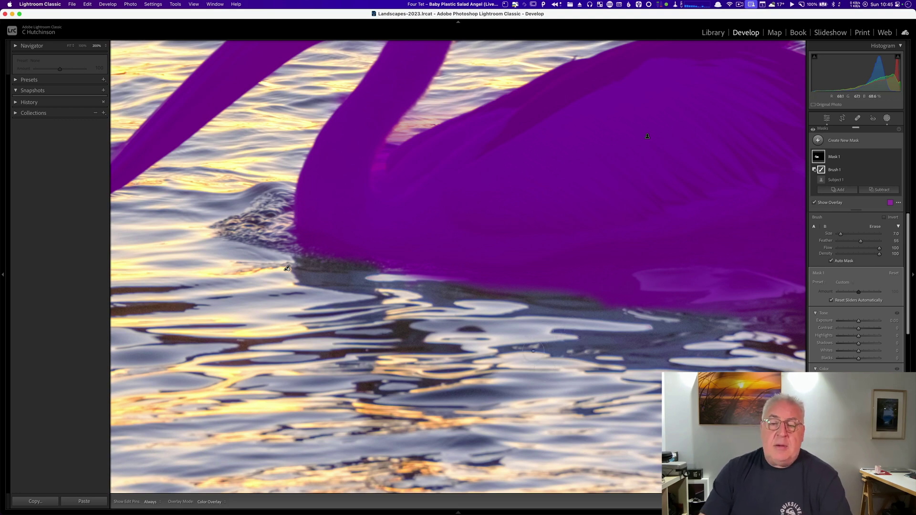
drag(655, 262, 405, 293)
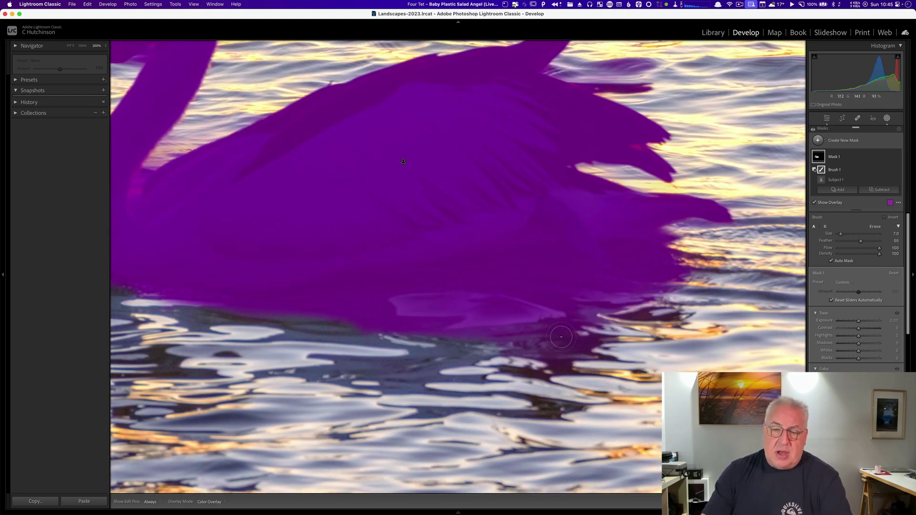
drag(338, 201, 506, 311)
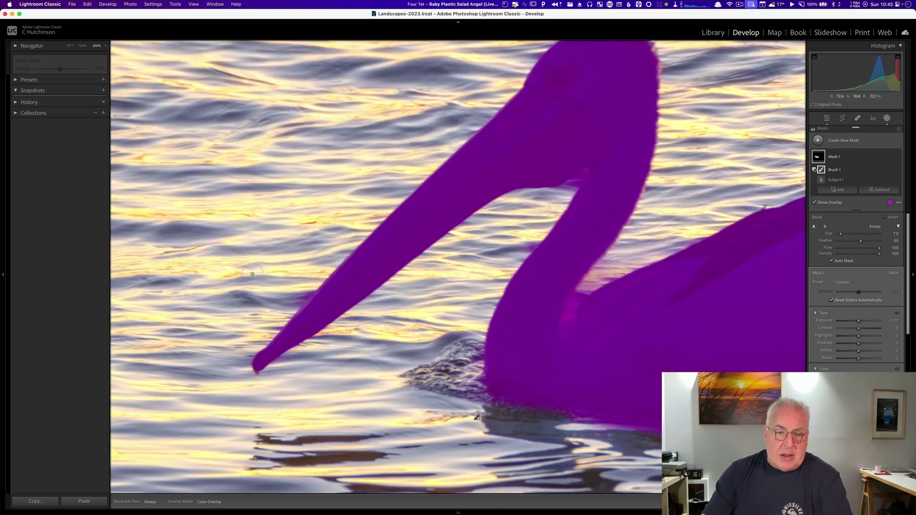
key(bracketleft)
key(bracketleft)
key(bracketleft)
key(bracketleft)
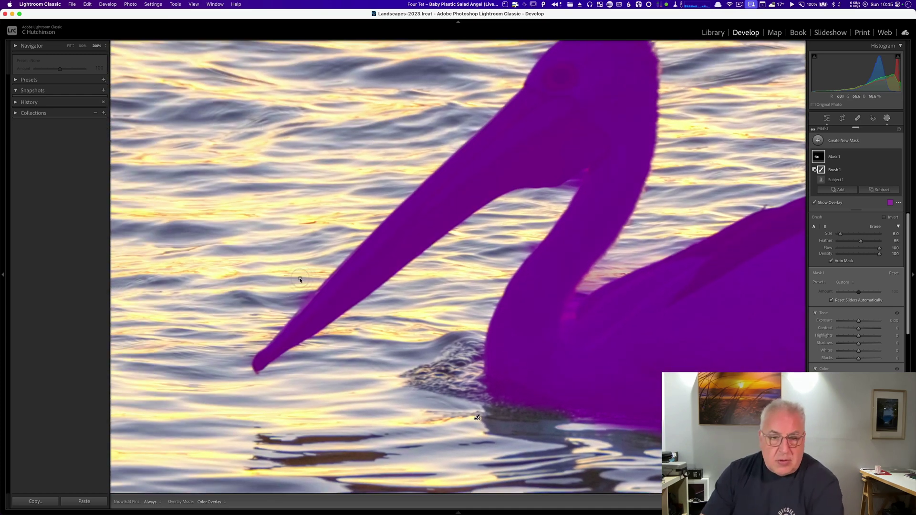
Fit the whole pelican photo in view and discard Mask 1 to start over.
key(h)
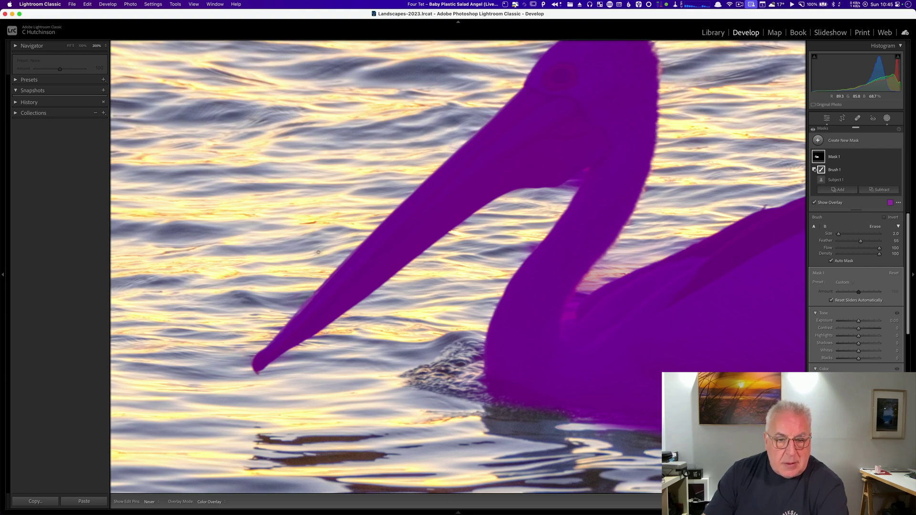
key(h)
drag(751, 267, 560, 269)
key(z)
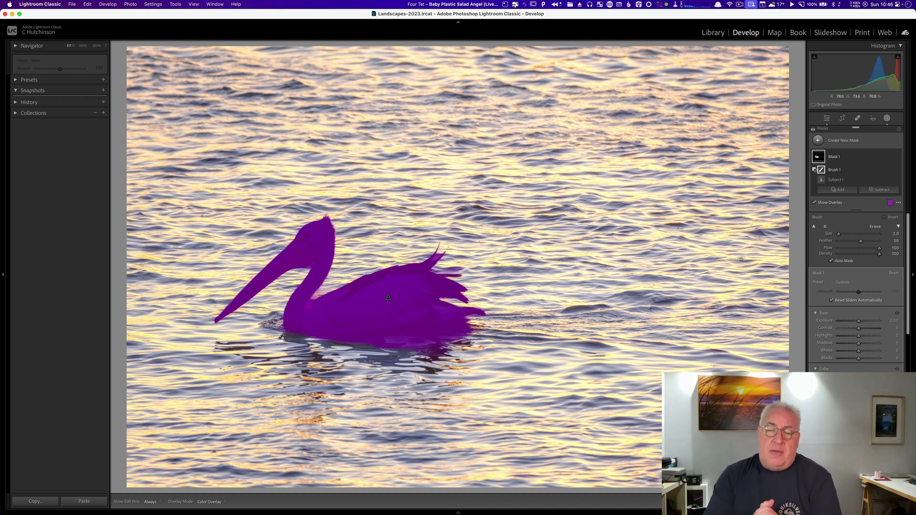
key(Escape)
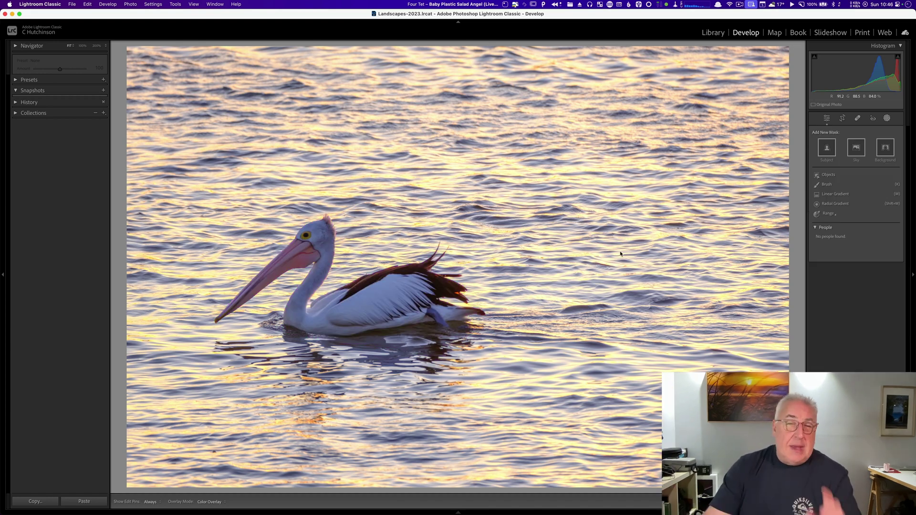
Create an Objects mask by brushing over the pelican's head, beak and body.
click(829, 175)
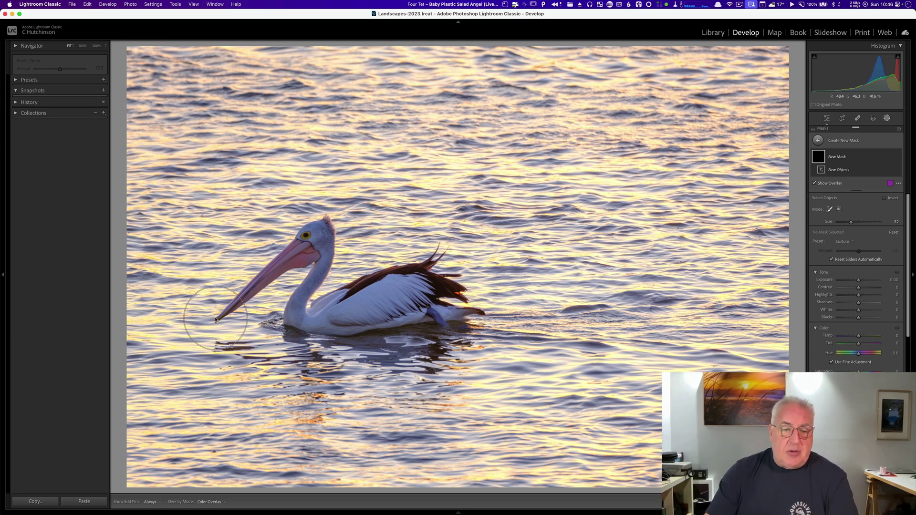
mouse_move(207, 320)
mouse_down()
mouse_move(321, 227)
mouse_move(294, 313)
mouse_move(374, 276)
mouse_move(414, 269)
mouse_move(437, 268)
mouse_move(459, 291)
mouse_move(453, 301)
mouse_move(337, 313)
mouse_move(368, 310)
mouse_up()
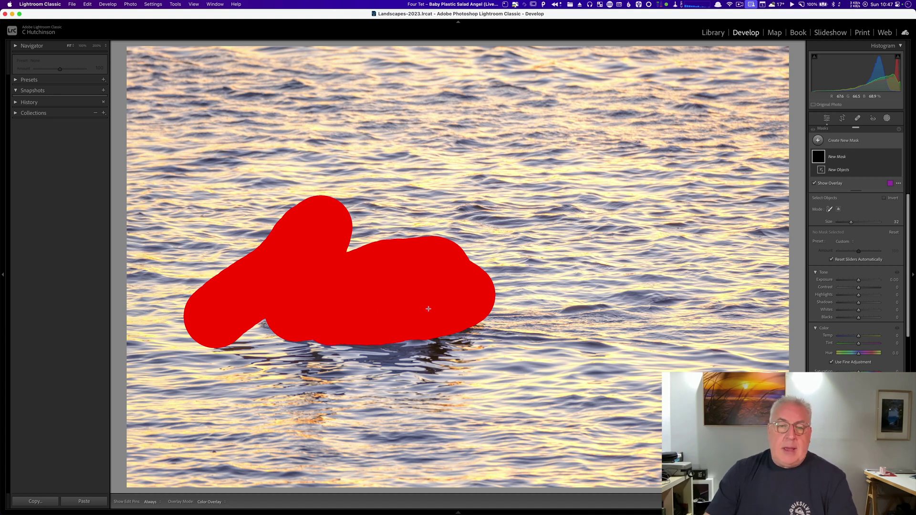
drag(429, 309, 429, 309)
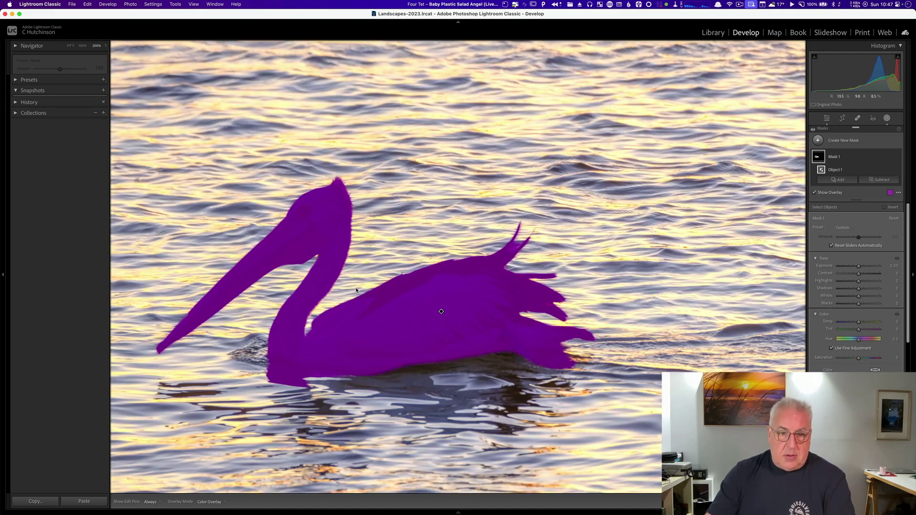
Inspect the object mask at 200% around the head, wing feathers and bill, then fit the photo.
click(355, 287)
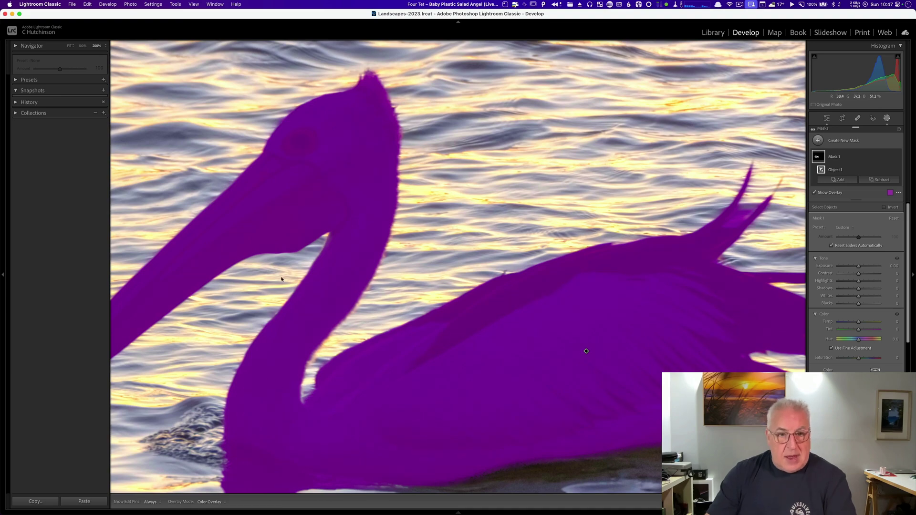
drag(259, 260, 418, 207)
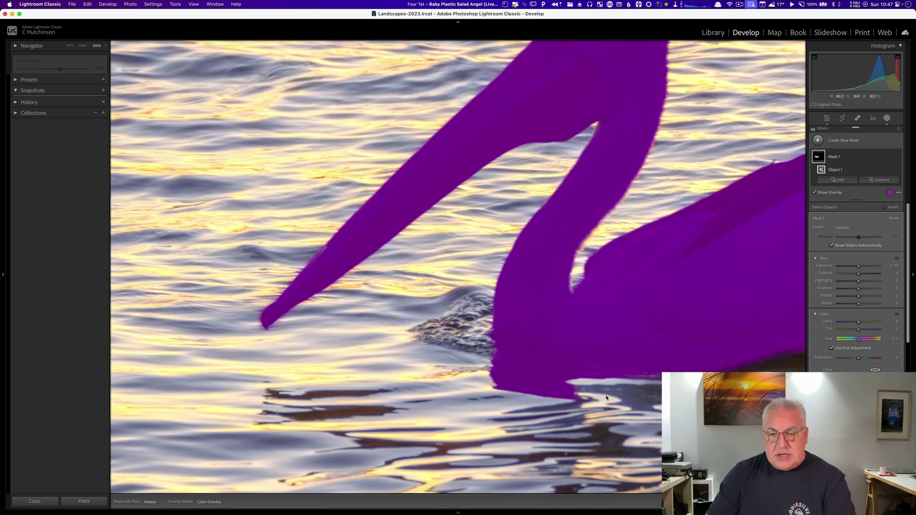
drag(572, 382, 506, 377)
drag(883, 238, 421, 303)
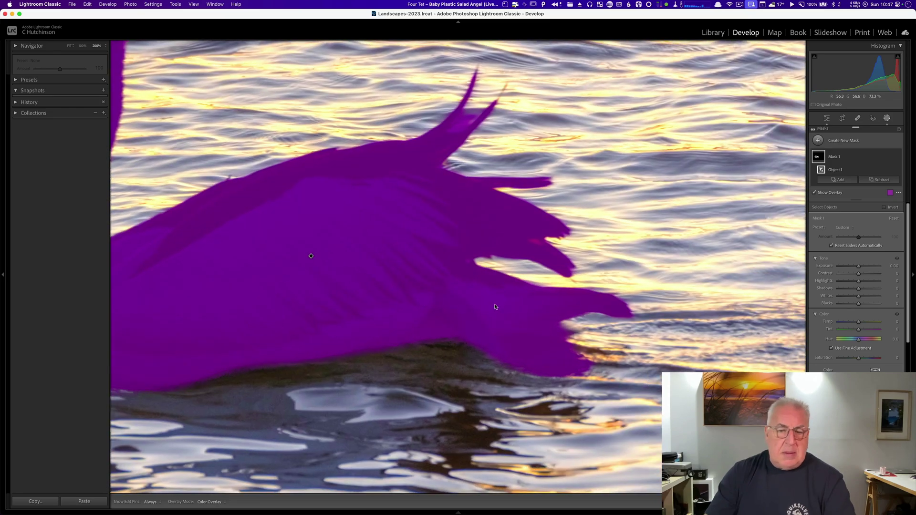
drag(213, 271, 495, 333)
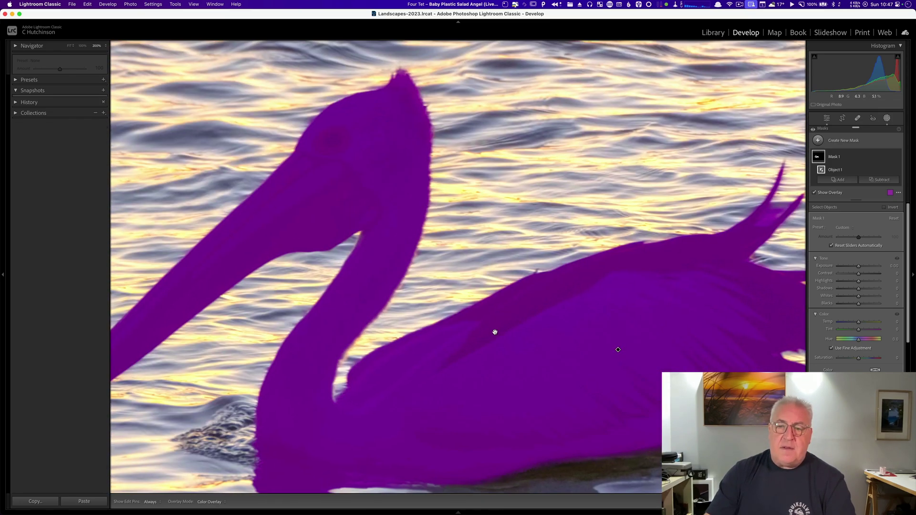
key(z)
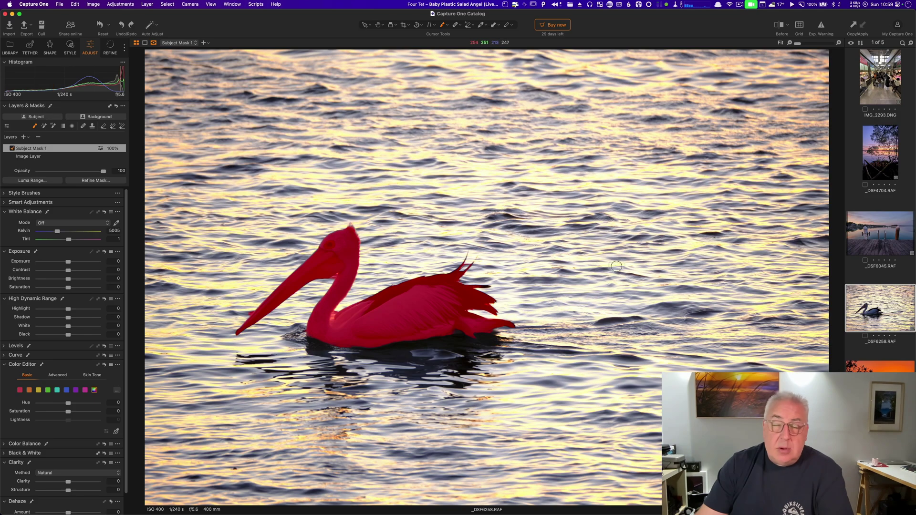
Open the wharf photo _DSF6045 from the filmstrip.
click(863, 235)
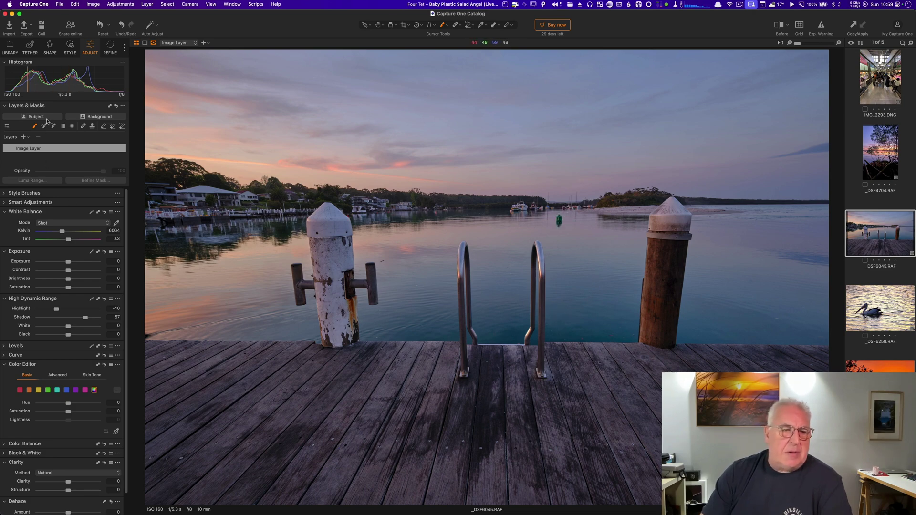
Add an AI Subject mask and check at 200% that it covers both bollards and the ladder rails.
click(43, 117)
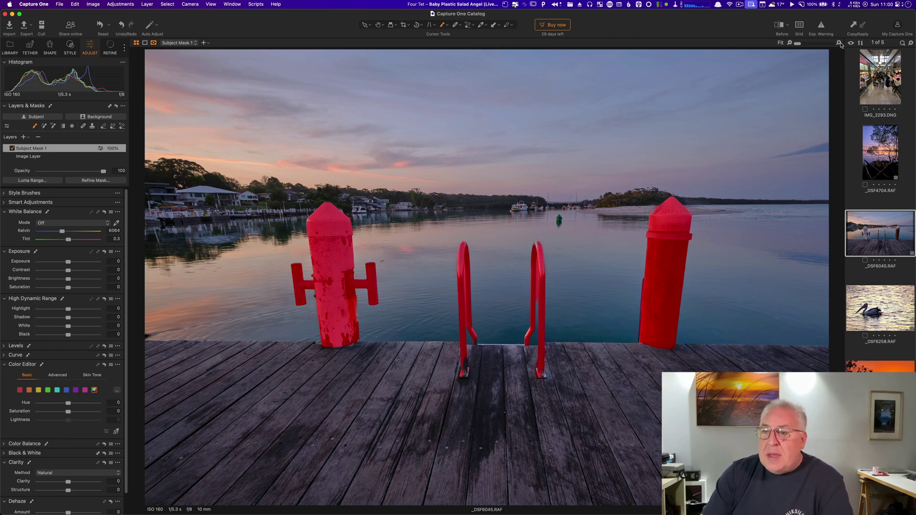
click(838, 43)
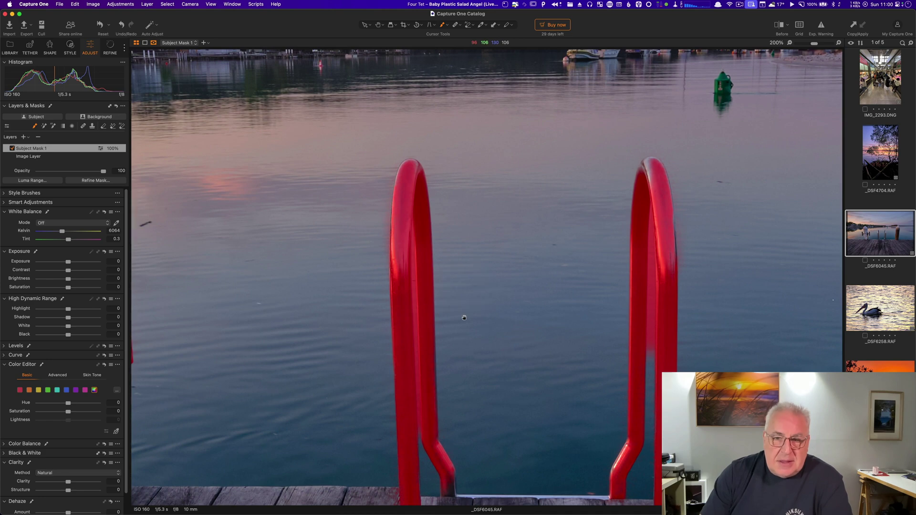
scroll(465, 318, down, 10)
scroll(464, 318, right, 5)
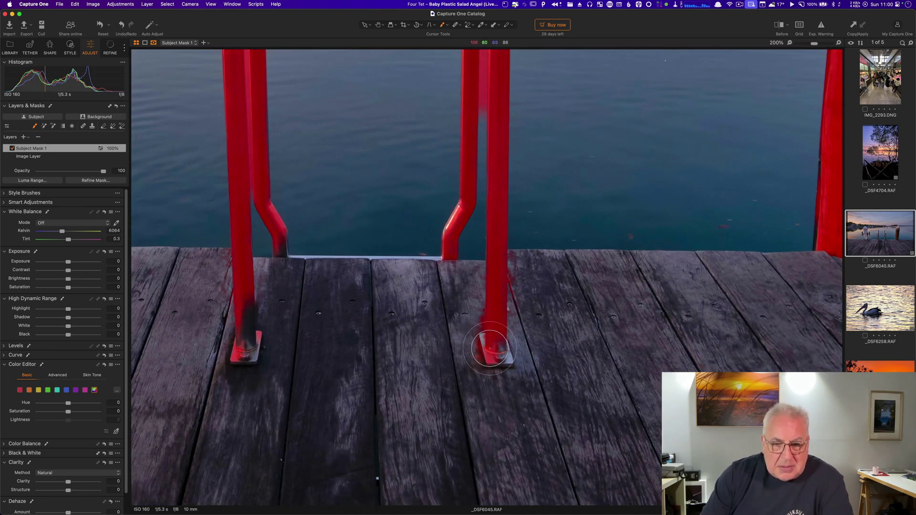
scroll(490, 349, right, 10)
scroll(490, 348, up, 2)
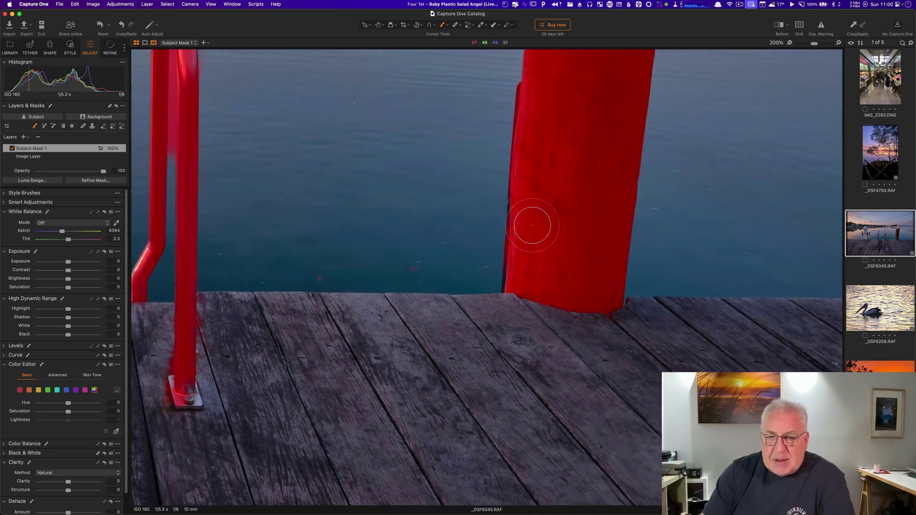
scroll(533, 226, up, 15)
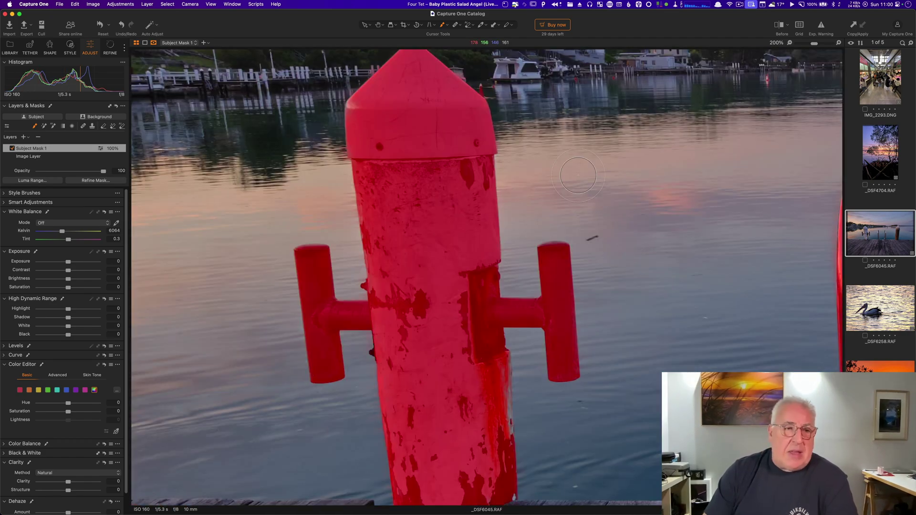
click(789, 43)
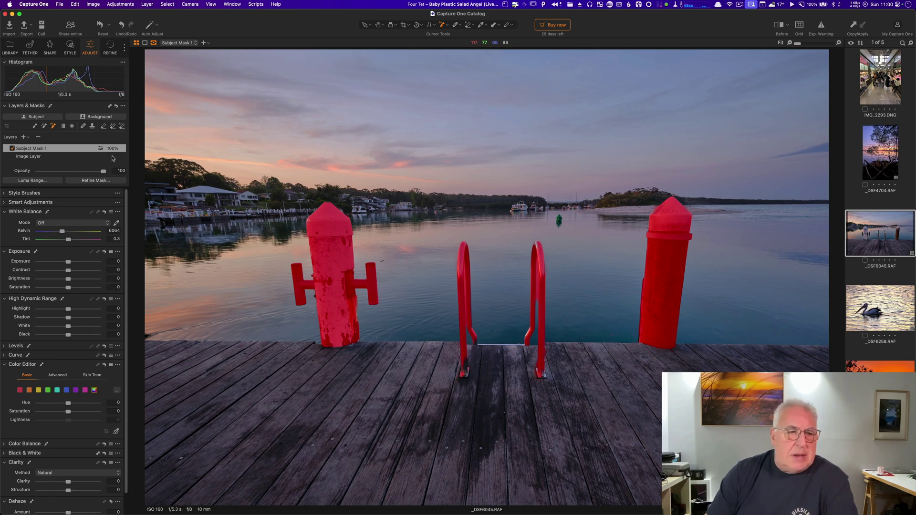
Delete Subject Mask 1 and drag an AI mask rectangle over the sky.
click(37, 138)
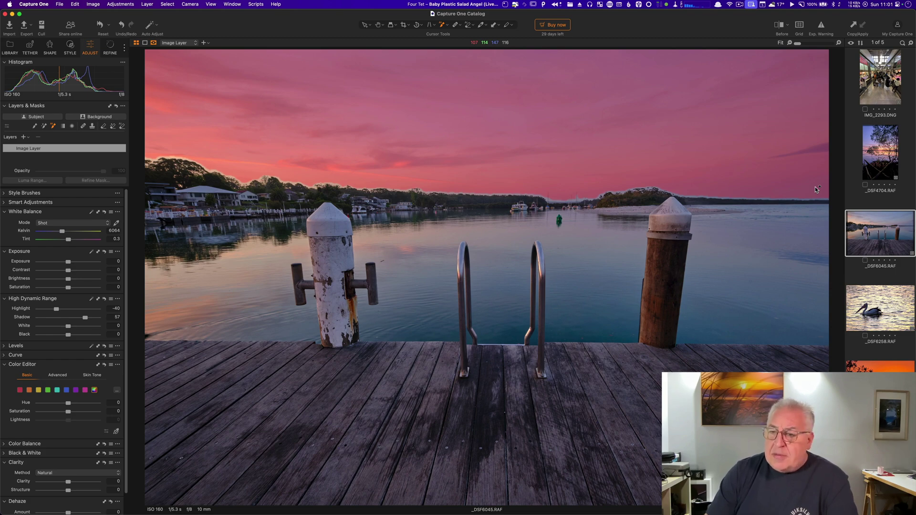
drag(829, 205, 143, 52)
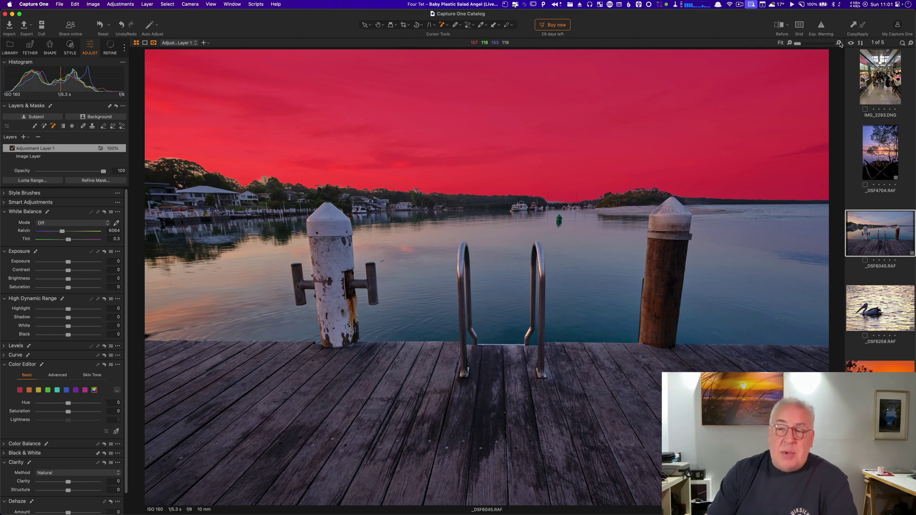
Check the sky mask at 200% along the treeline, shoreline and boats, then fit the jetty photo.
click(840, 43)
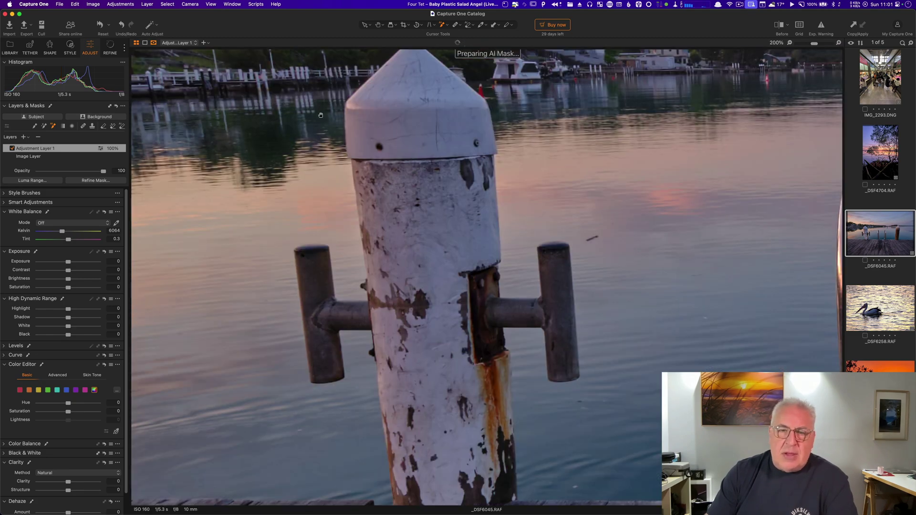
scroll(484, 252, up, 10)
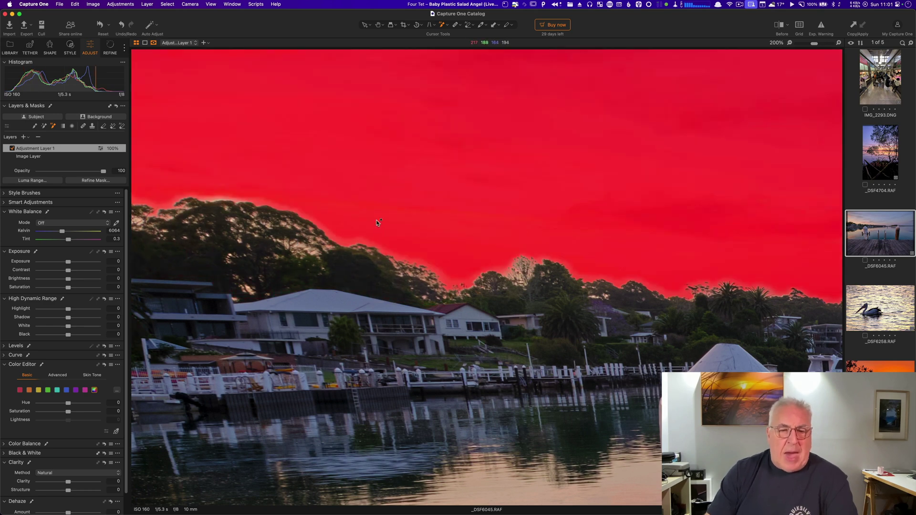
scroll(334, 229, down, 5)
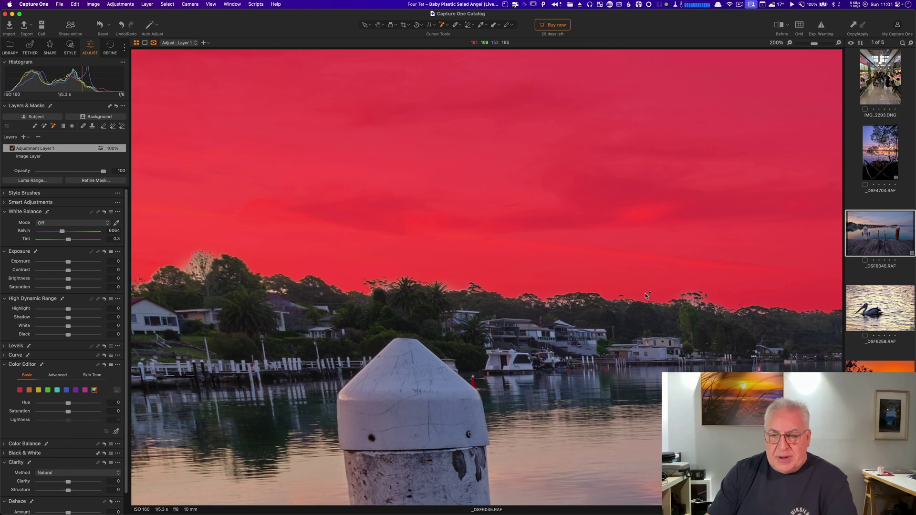
click(517, 156)
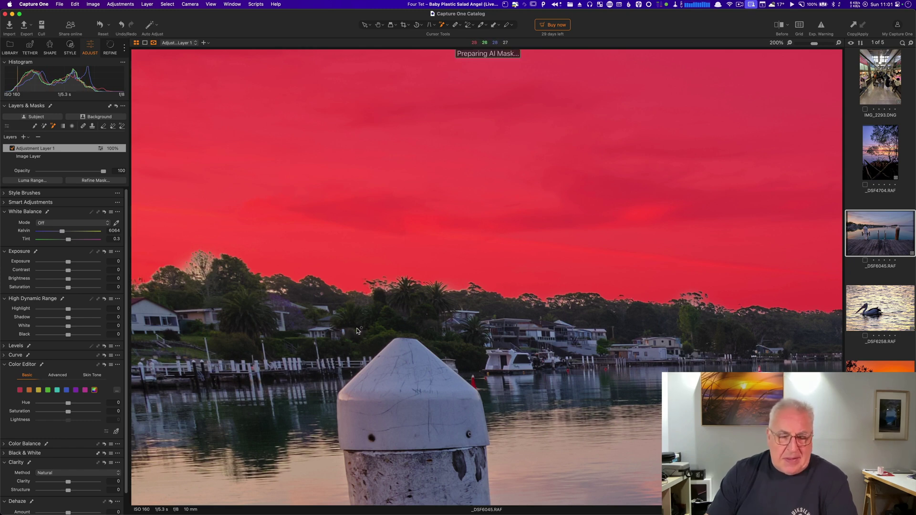
drag(765, 322, 568, 308)
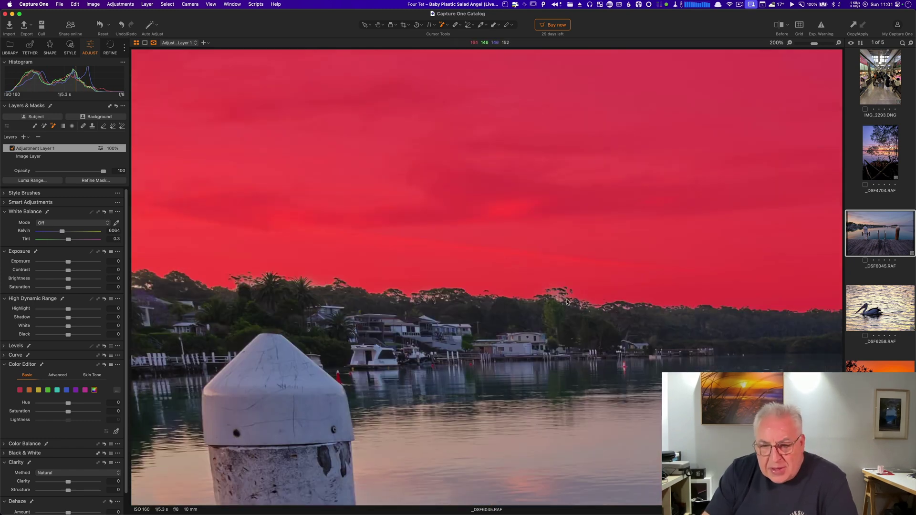
scroll(657, 327, right, 10)
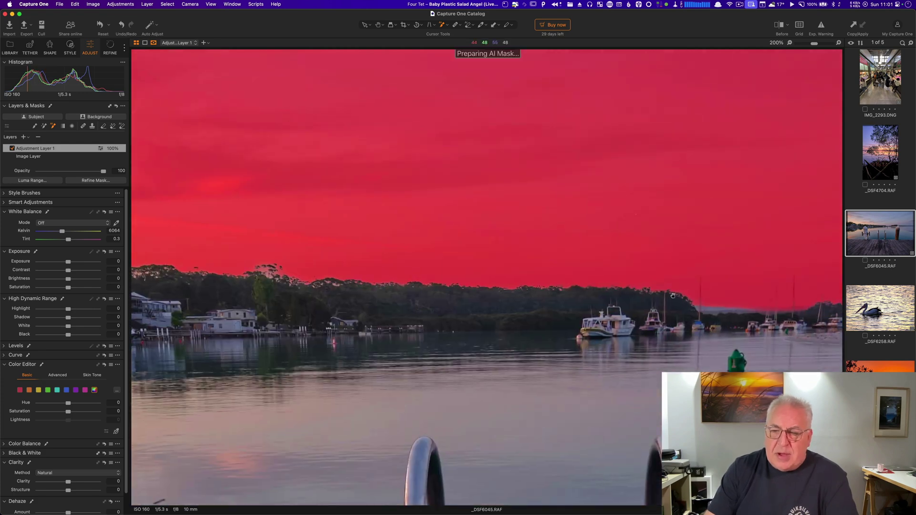
drag(519, 304, 229, 308)
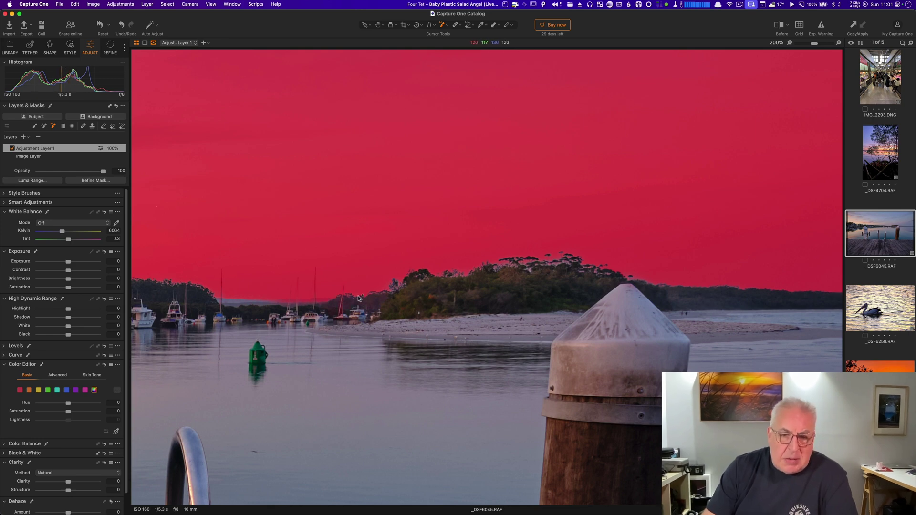
scroll(620, 366, right, 6)
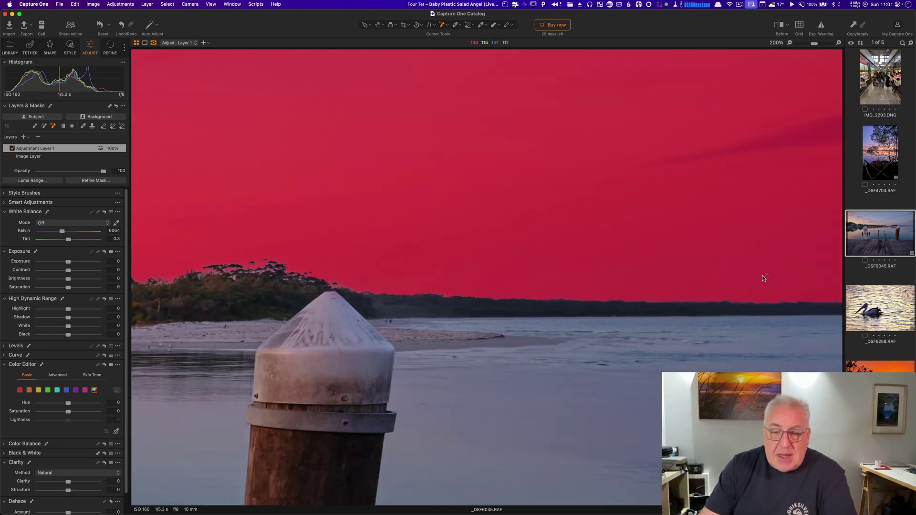
scroll(368, 281, left, 12)
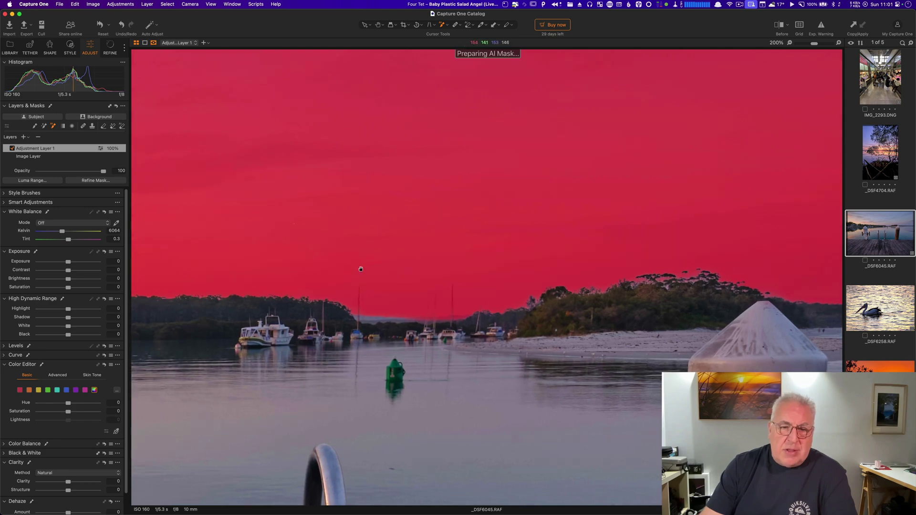
click(791, 43)
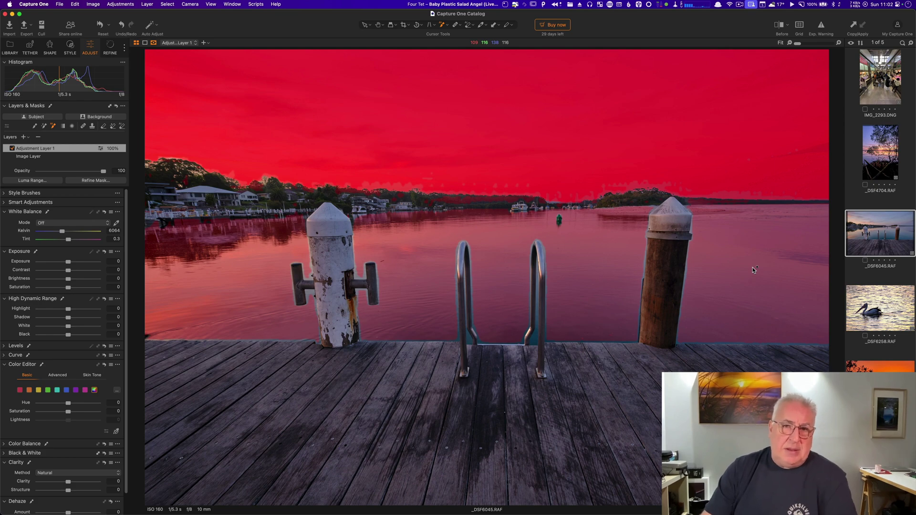
Add a Select Sky mask in Lightroom Classic and inspect its treeline edge at 200%, past boats and island.
key(super+Tab)
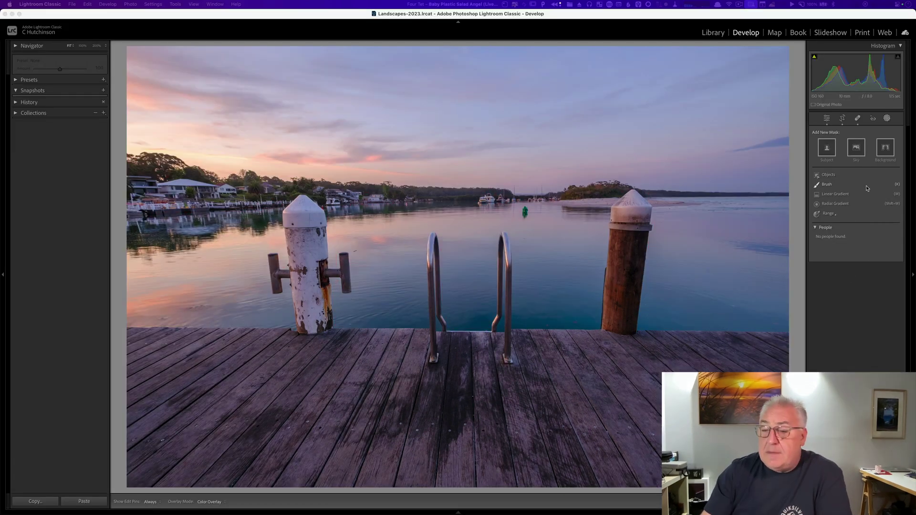
click(857, 150)
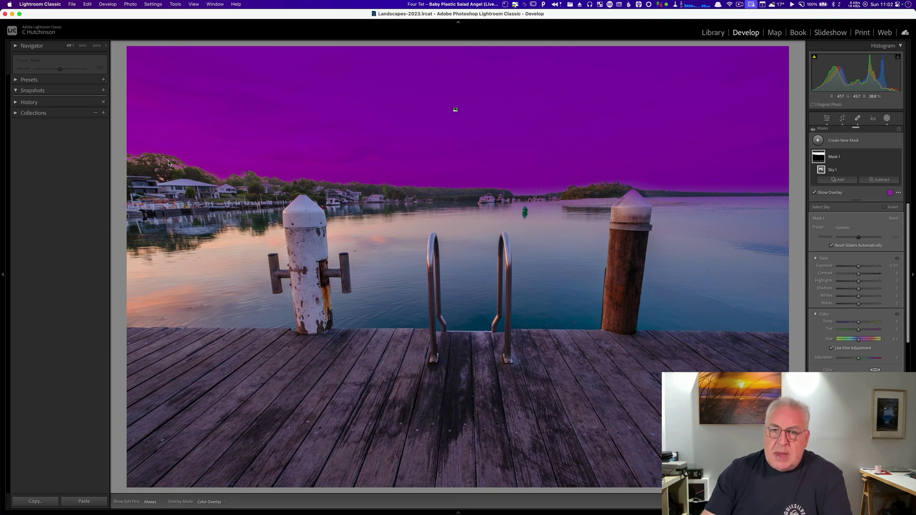
click(170, 164)
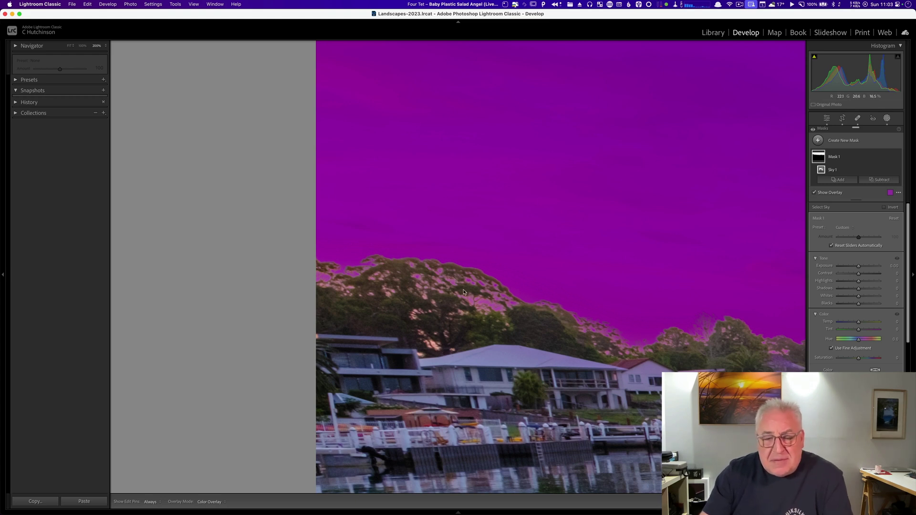
drag(611, 288, 458, 278)
drag(632, 272, 381, 229)
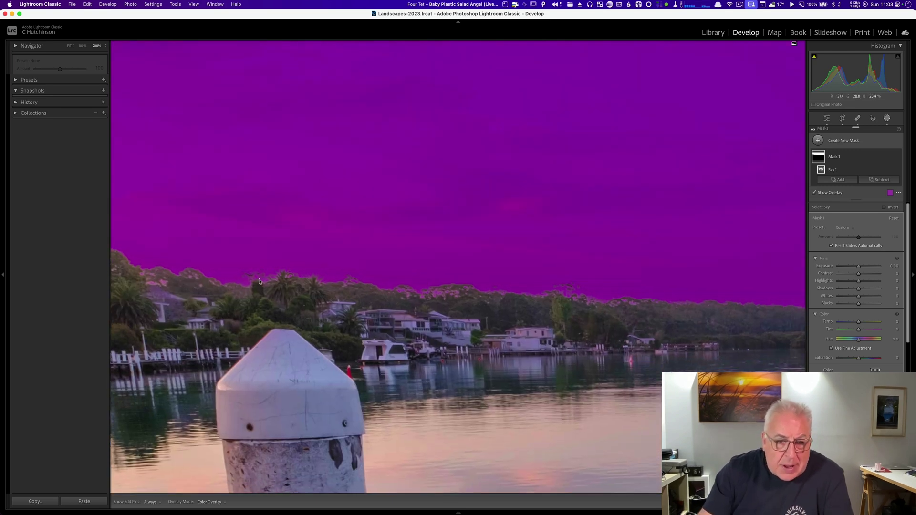
drag(687, 243, 342, 298)
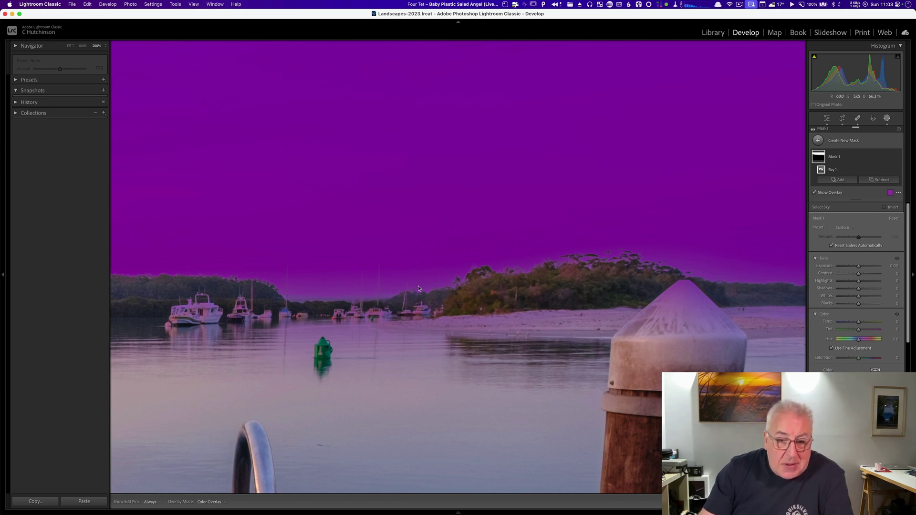
drag(553, 280, 383, 278)
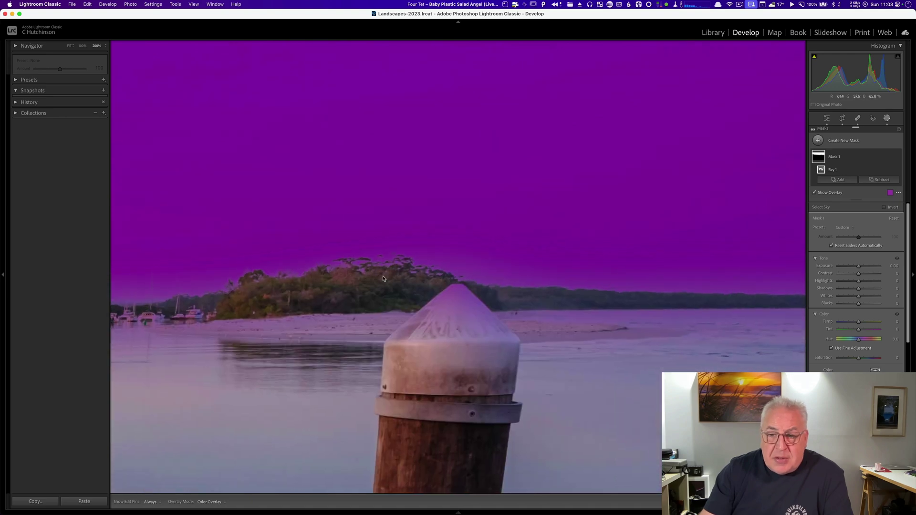
click(678, 280)
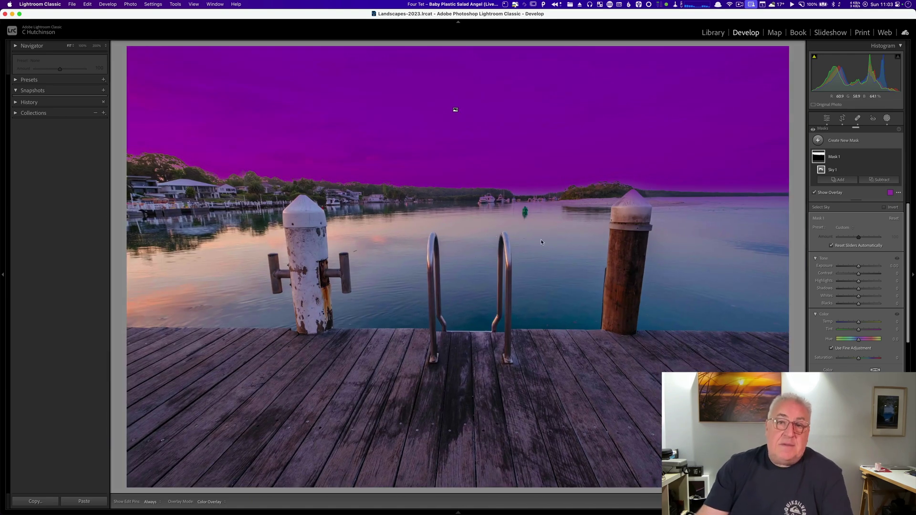
Replace the sky mask with an AI Subject mask and zoom in to 200%.
key(Delete)
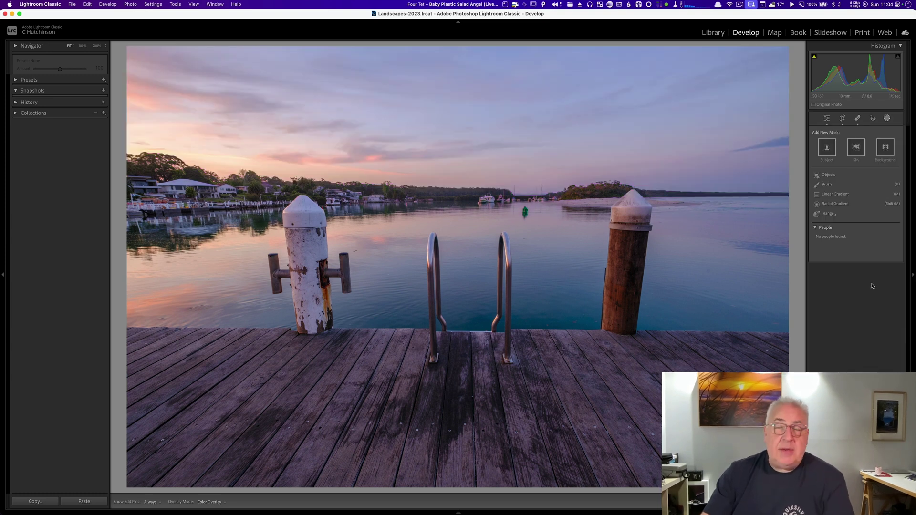
click(829, 151)
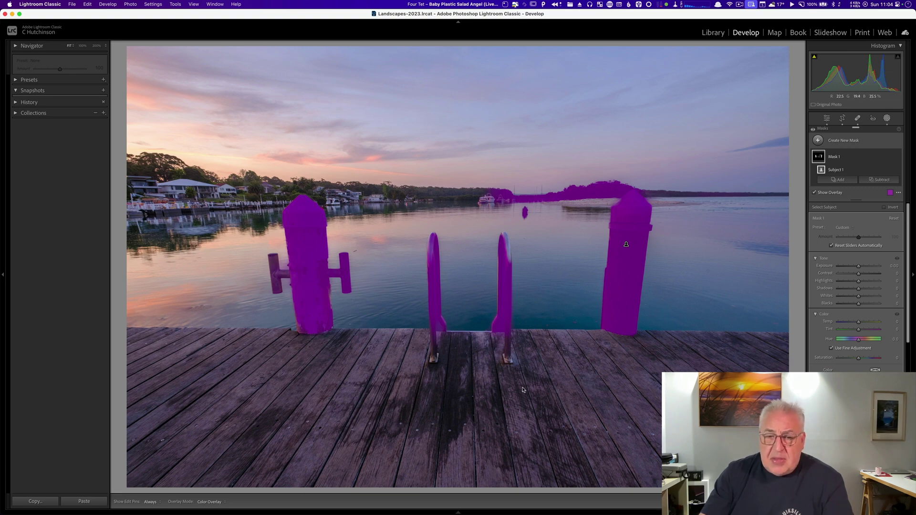
click(621, 279)
Check the subject mask over the ladder rails, deck and left bollard, then open Mask 1's menu.
drag(615, 413, 551, 319)
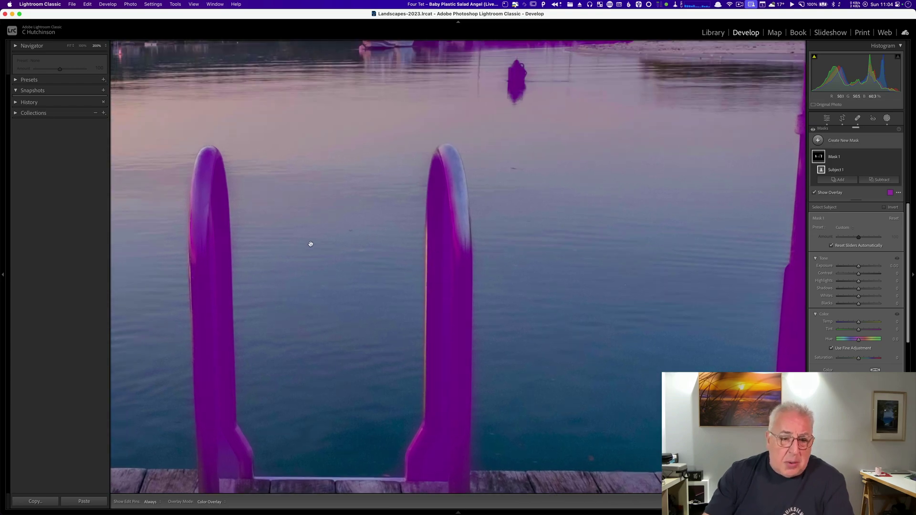
drag(311, 244, 403, 92)
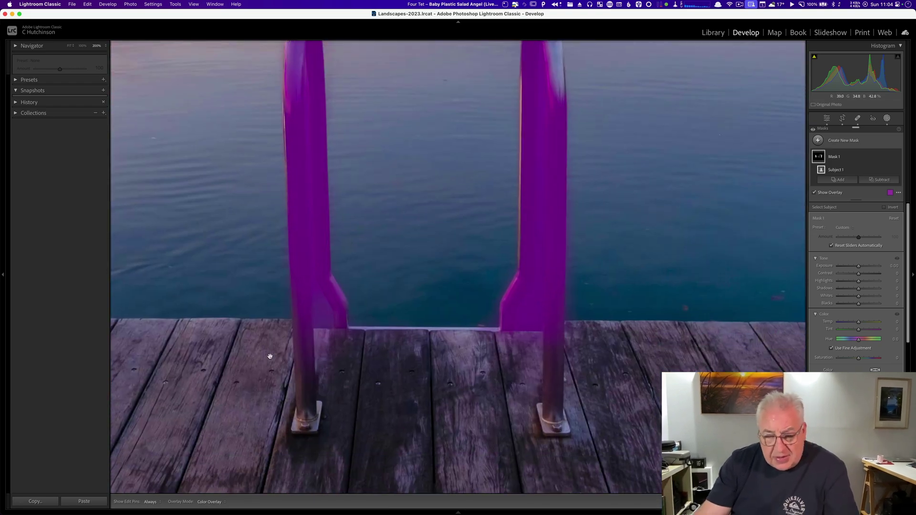
drag(270, 357, 453, 297)
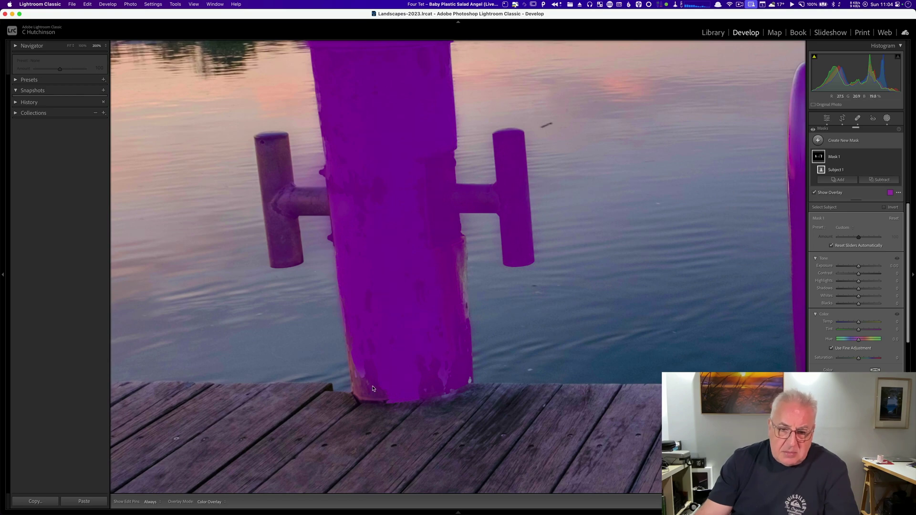
drag(415, 221, 501, 208)
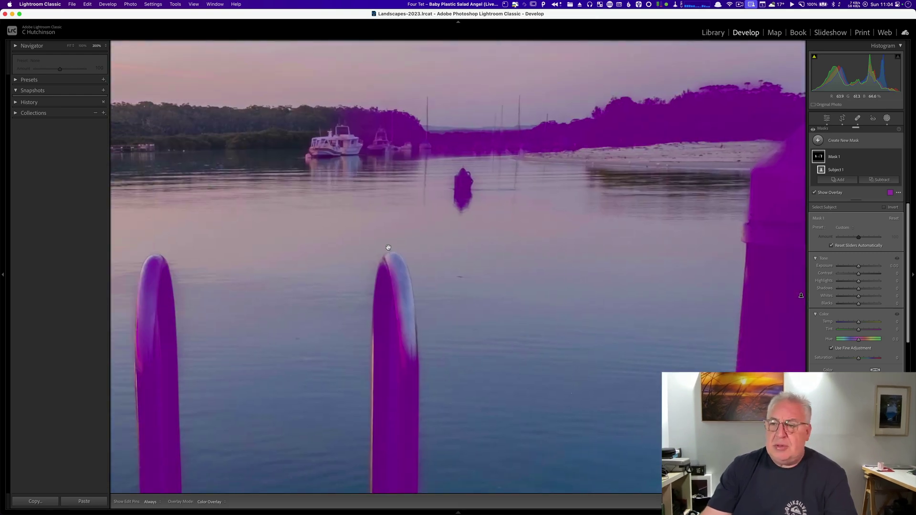
drag(387, 247, 599, 216)
click(895, 157)
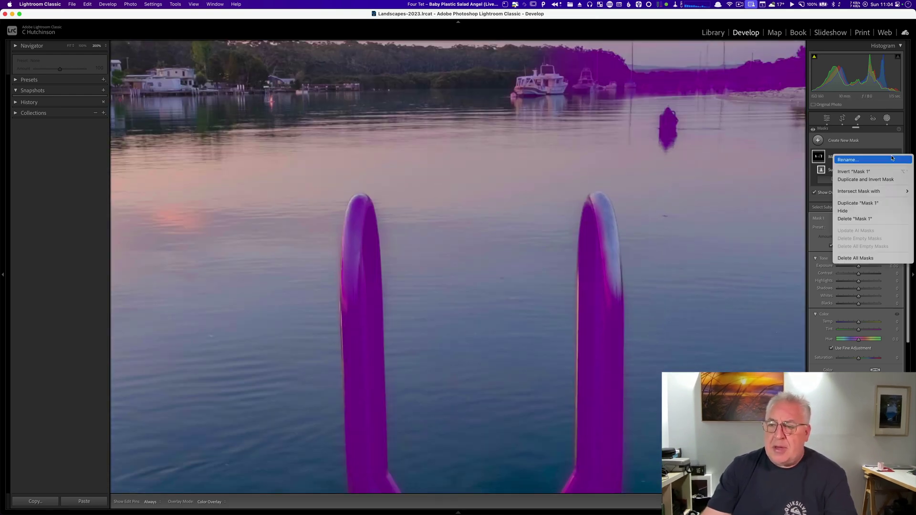
Delete the subject mask, fit the photo and start an Objects mask on the right wooden post.
click(864, 257)
click(665, 214)
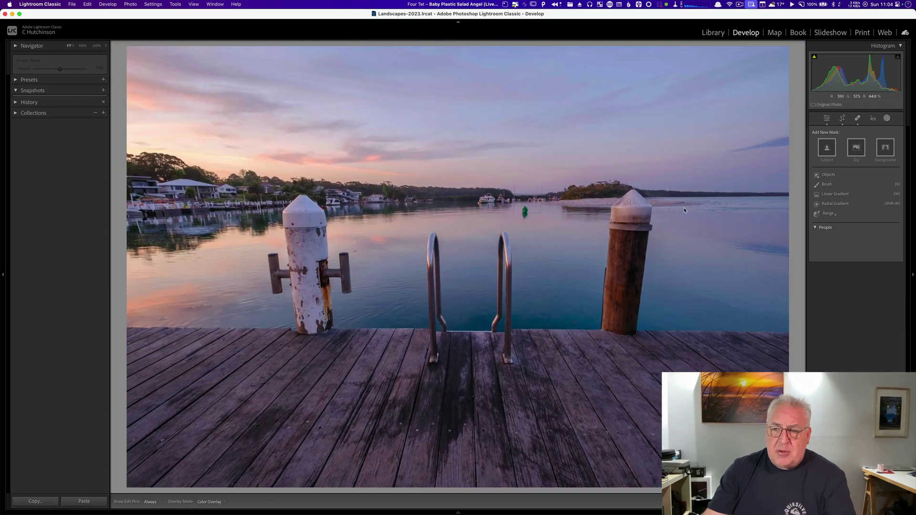
click(829, 175)
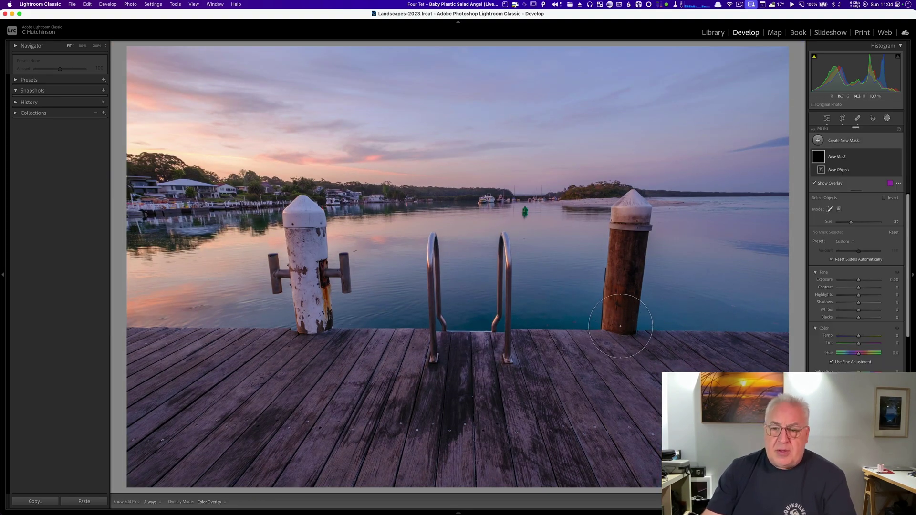
drag(621, 324, 629, 210)
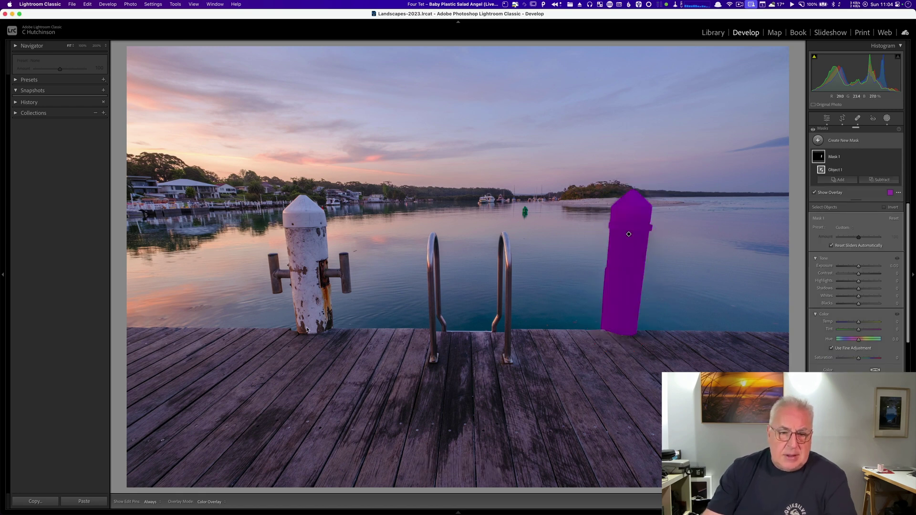
Add object selections for the left bollard and both ladder rails to the mask.
click(840, 180)
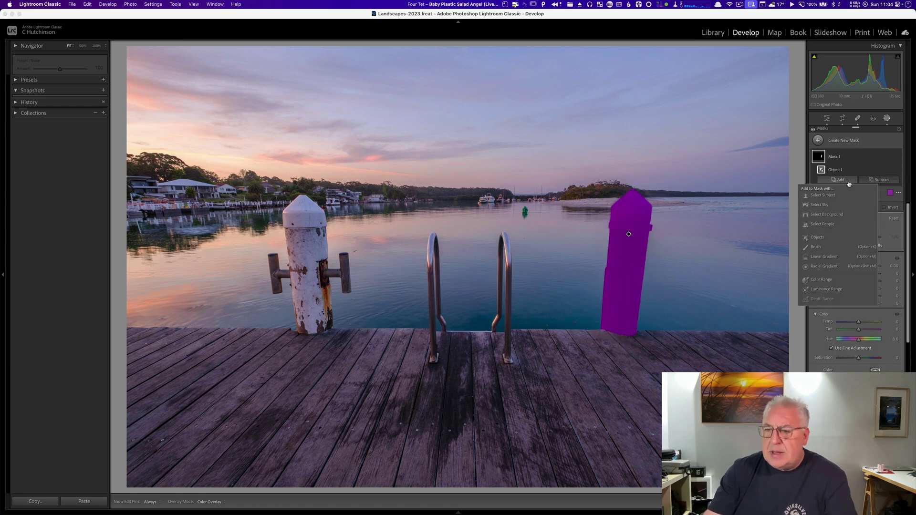
click(818, 237)
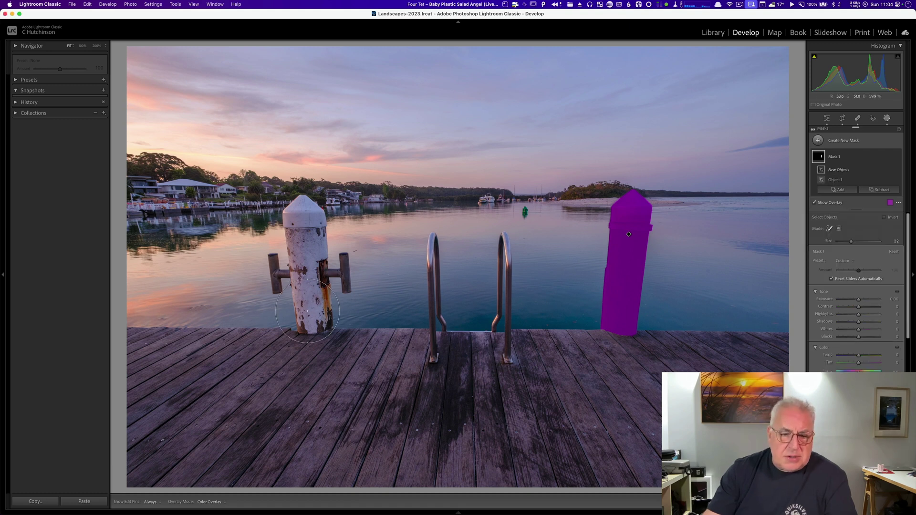
mouse_move(308, 311)
mouse_down()
mouse_move(304, 286)
mouse_move(280, 272)
mouse_move(299, 223)
mouse_move(330, 271)
mouse_up()
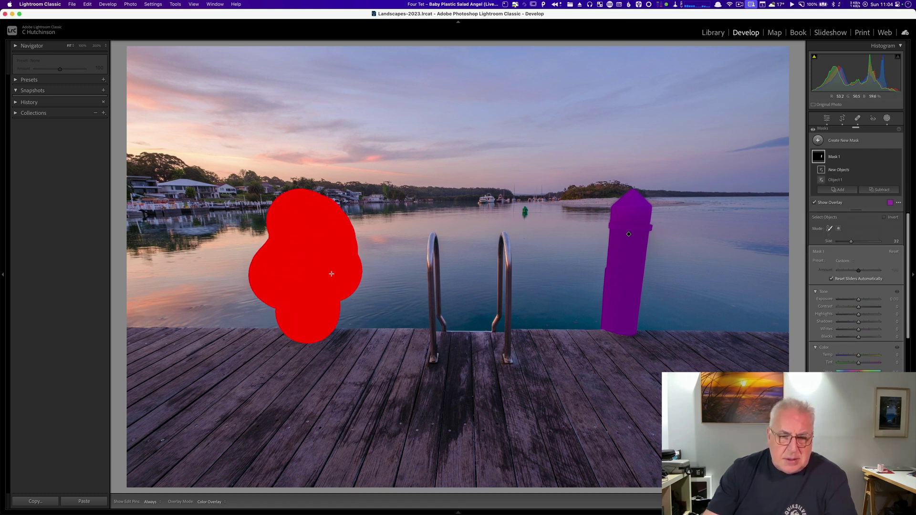
click(852, 191)
click(834, 248)
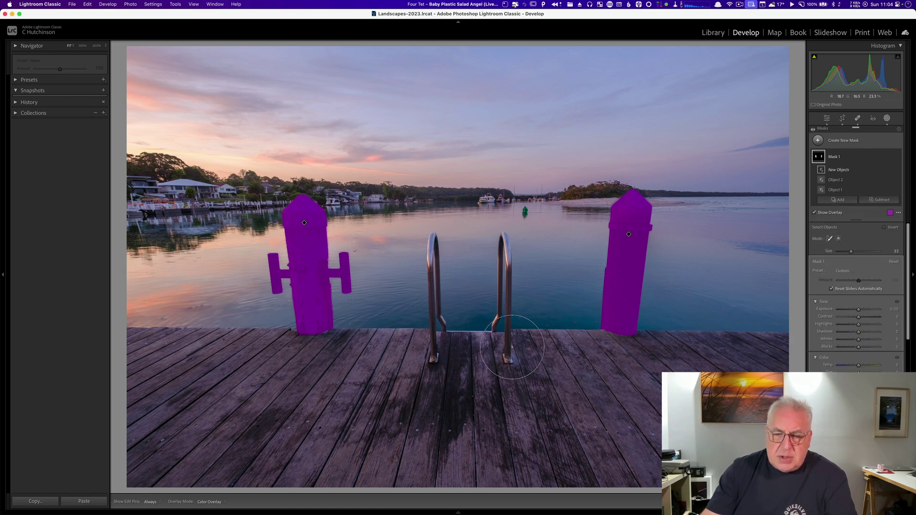
scroll(510, 332, down, 3)
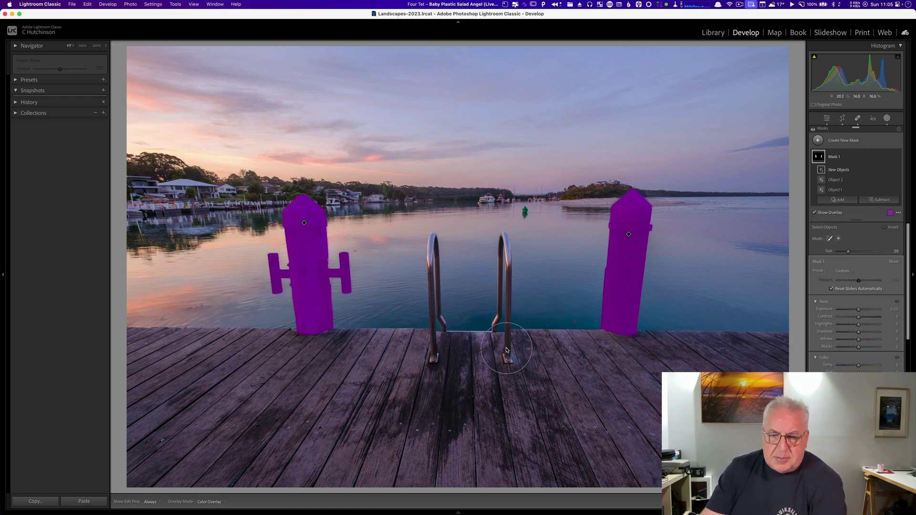
drag(505, 347, 501, 255)
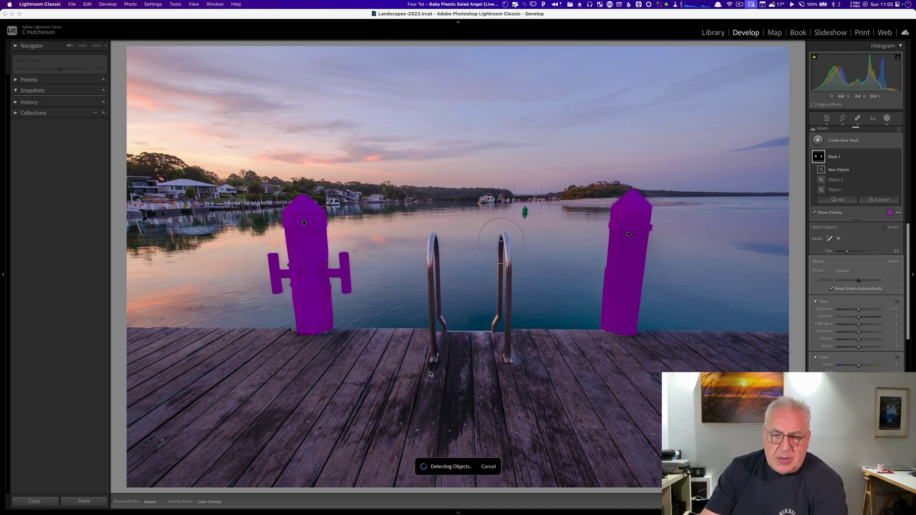
click(835, 200)
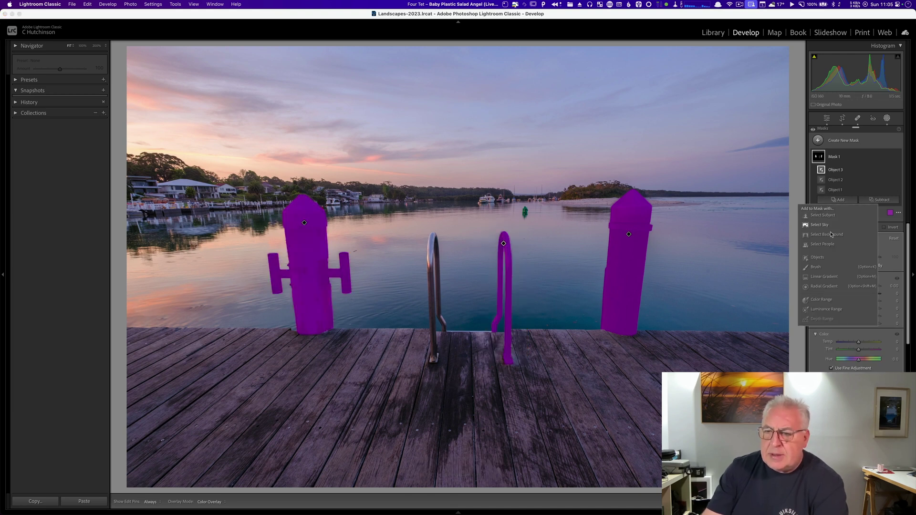
click(817, 260)
mouse_move(431, 353)
mouse_down()
mouse_move(437, 332)
mouse_move(420, 269)
mouse_move(430, 242)
mouse_up()
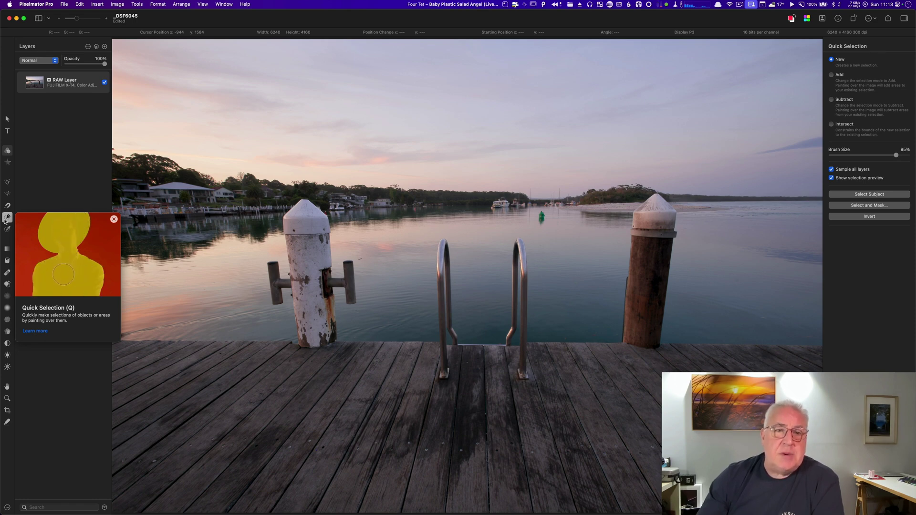
Paint a Quick Selection across the jetty photo's sky until it covers everything down to the treeline.
mouse_move(134, 117)
mouse_down()
mouse_move(348, 99)
mouse_move(790, 93)
mouse_move(168, 56)
mouse_move(773, 82)
mouse_move(800, 159)
mouse_move(149, 99)
mouse_move(146, 123)
mouse_move(191, 149)
mouse_move(530, 176)
mouse_up()
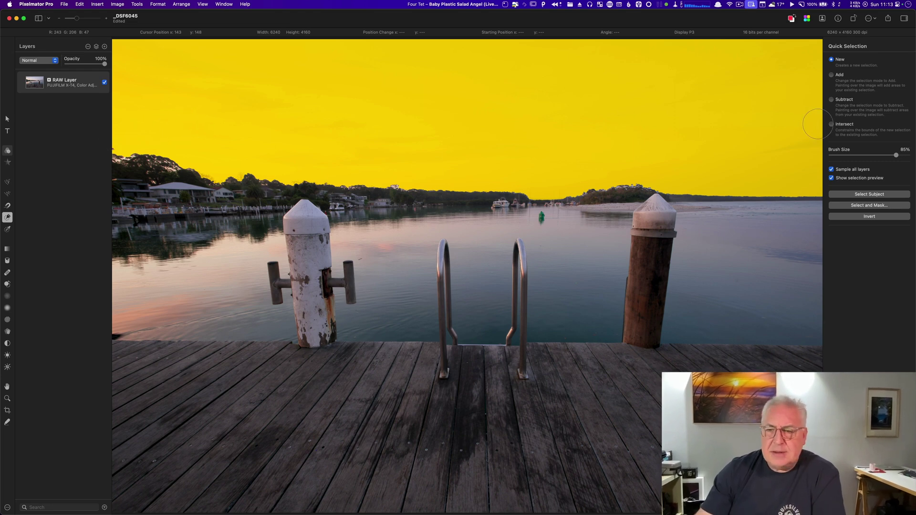
drag(818, 123, 811, 123)
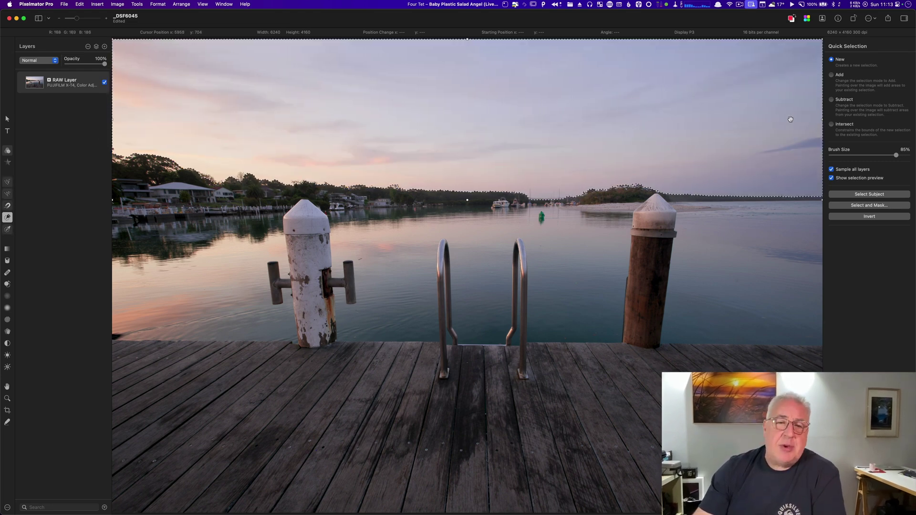